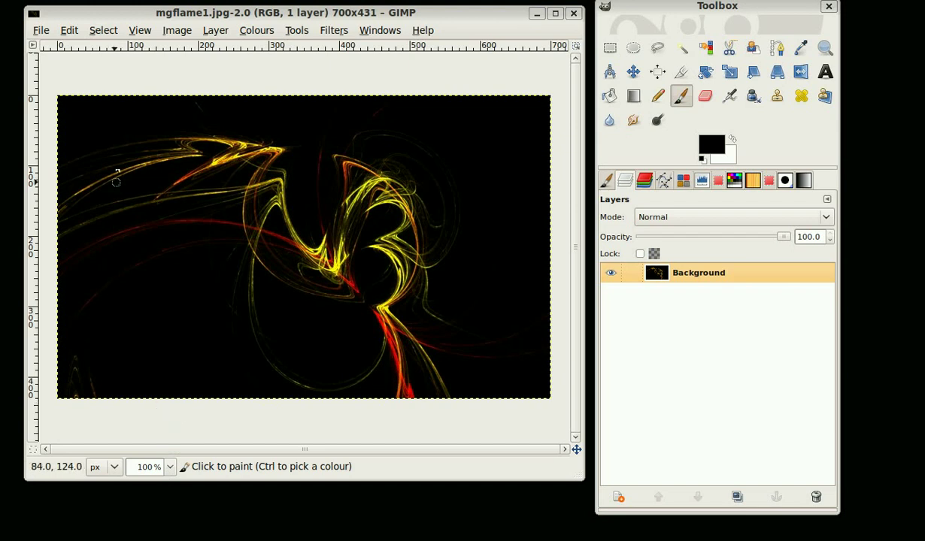
- Close the mgflame1.jpg image, leaving only the blank 640x480 untitled image
left_click(41, 30)
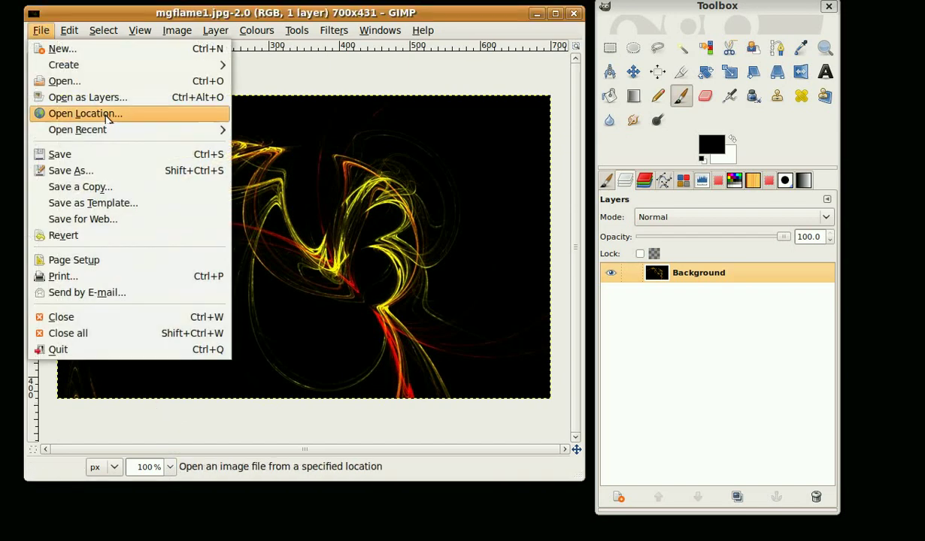
left_click(144, 318)
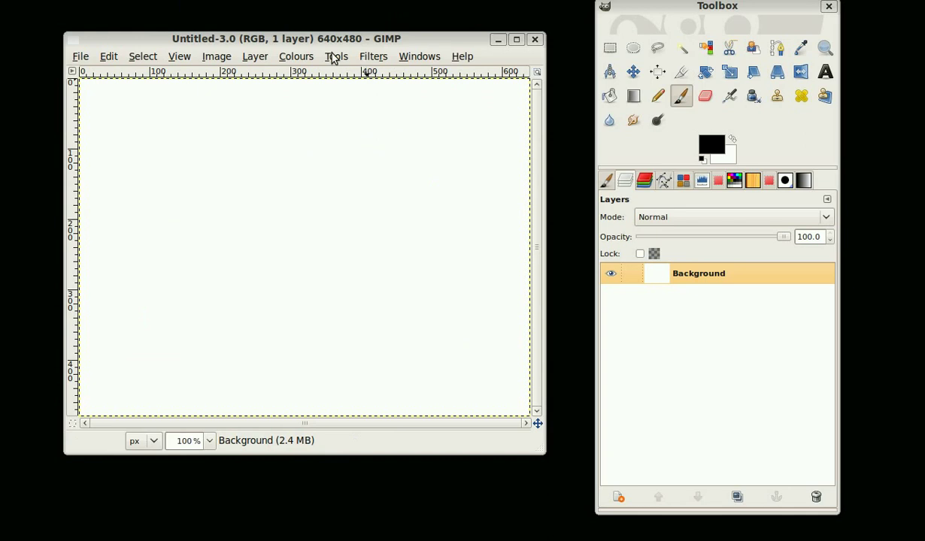
- Launch Filters > Render > Nature > Flame and check the Camera tab before returning to Rendering
left_click(371, 57)
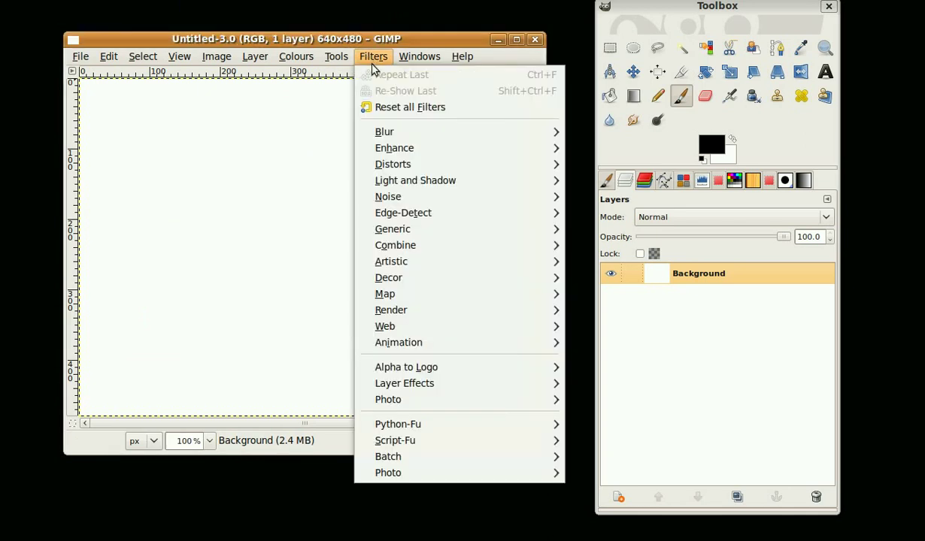
mouse_move(405, 316)
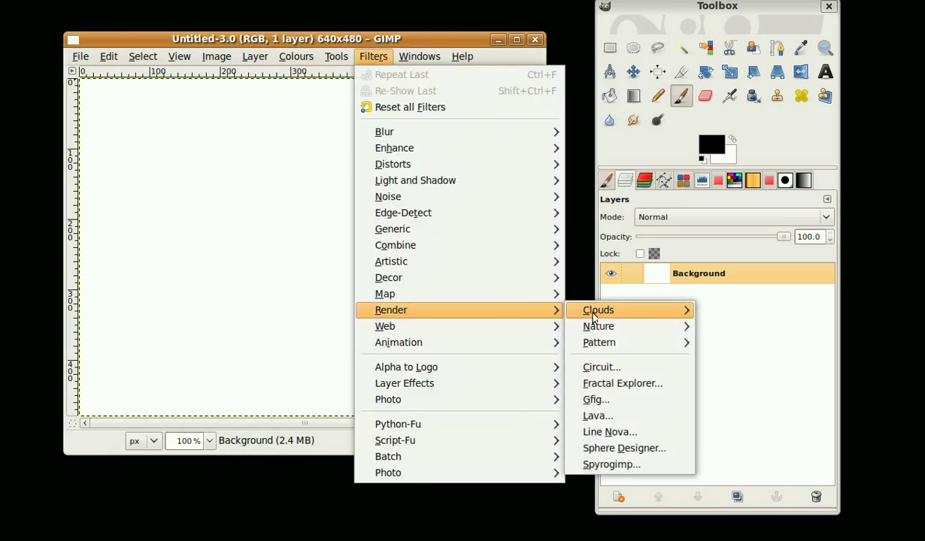
mouse_move(598, 326)
left_click(720, 331)
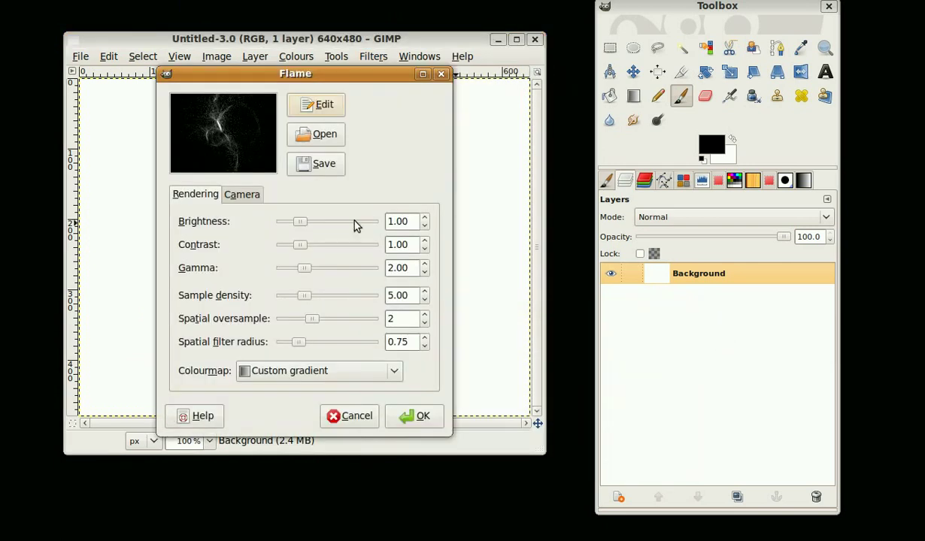
left_click(248, 197)
left_click(207, 194)
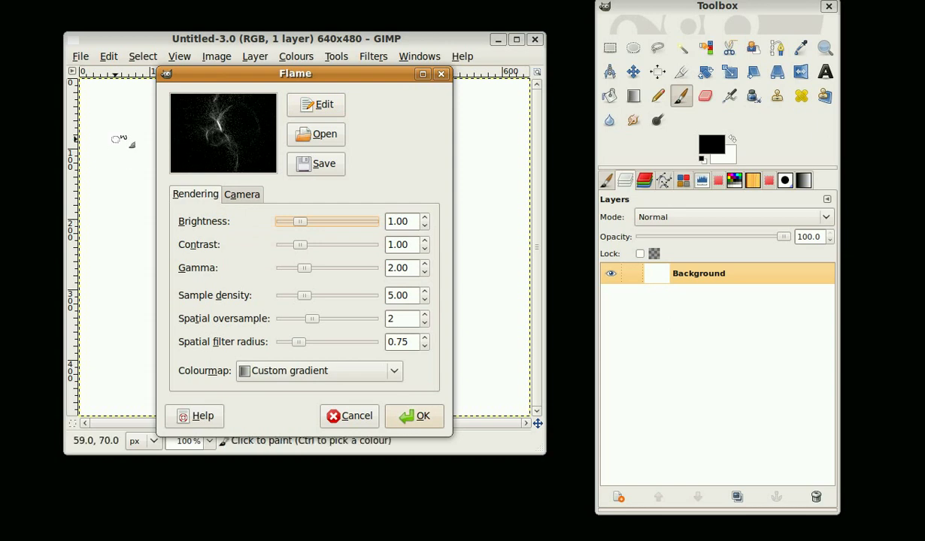
- In the Edit Flame editor, set Variation to Random, then change it to Linear
left_click(315, 108)
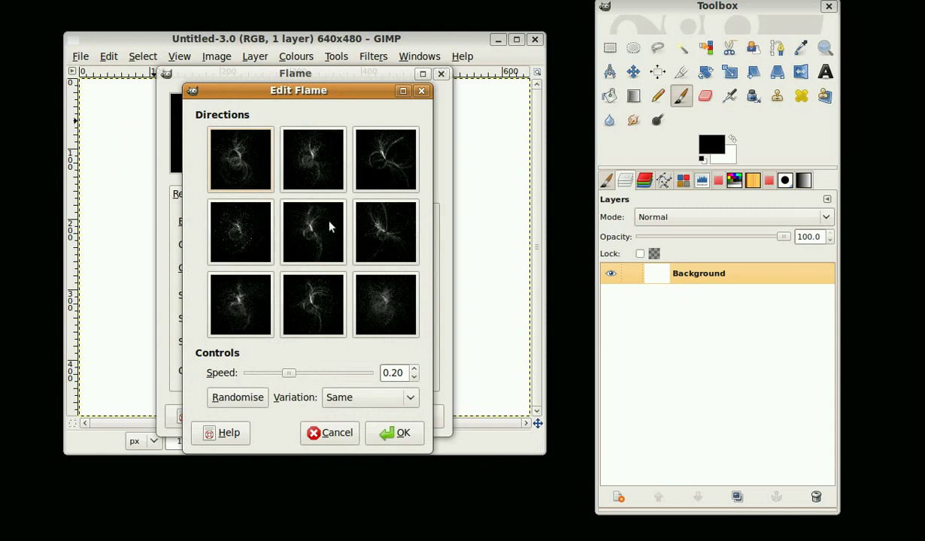
left_click(415, 399)
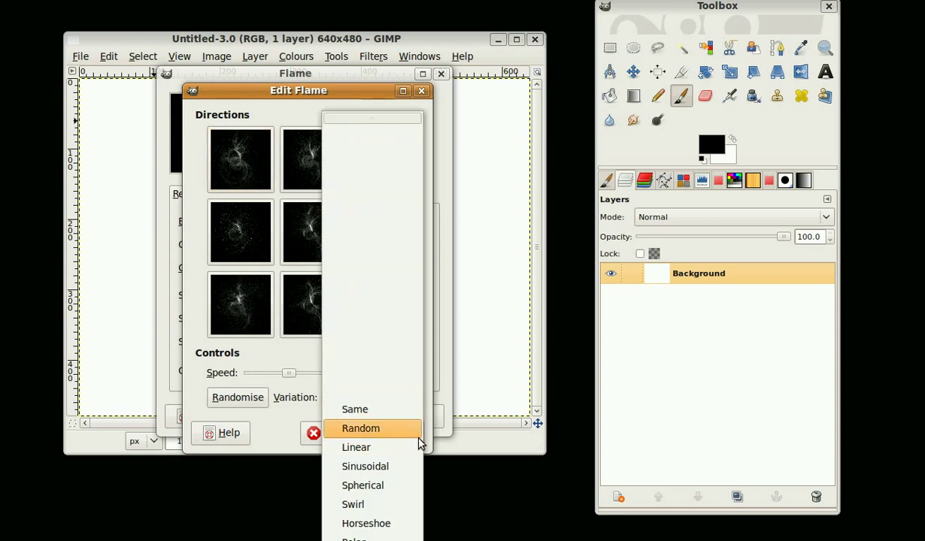
scroll(418, 449, "down", 5)
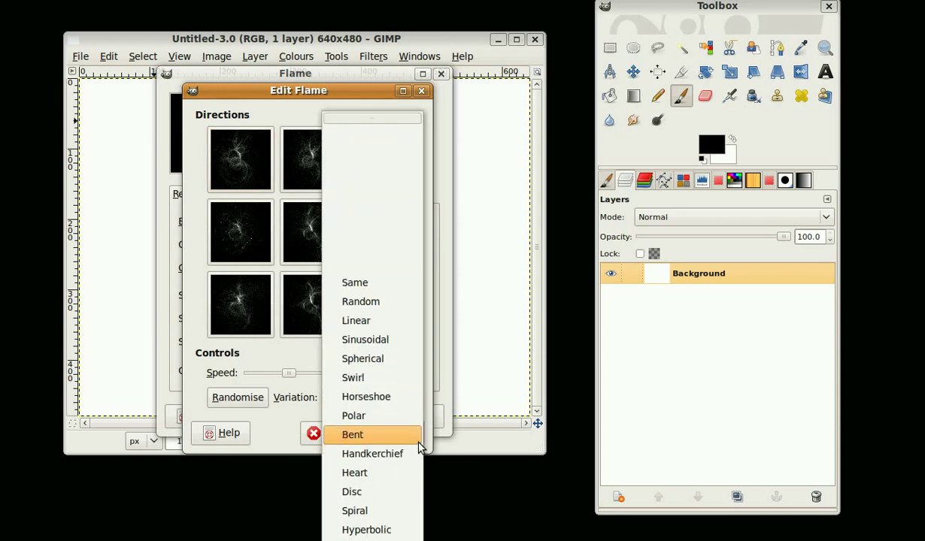
scroll(419, 449, "down", 4)
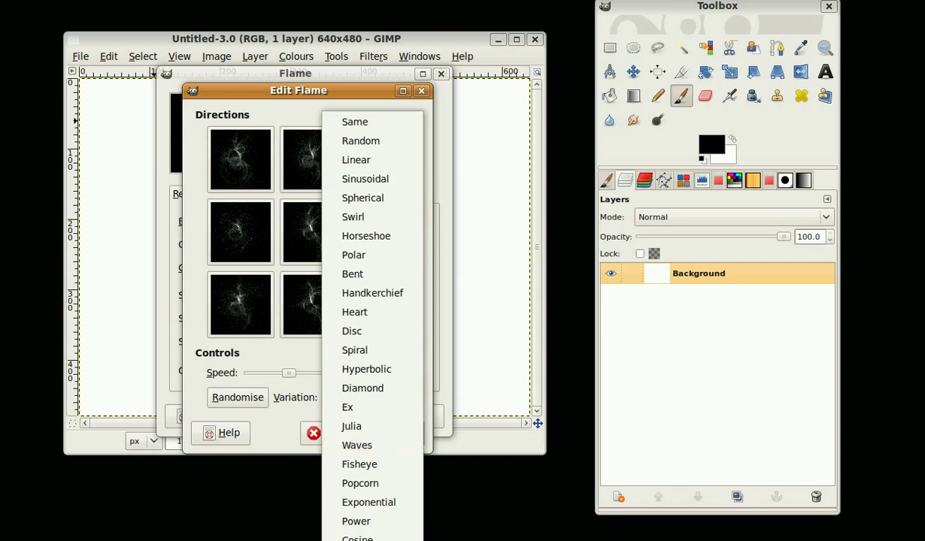
left_click(367, 141)
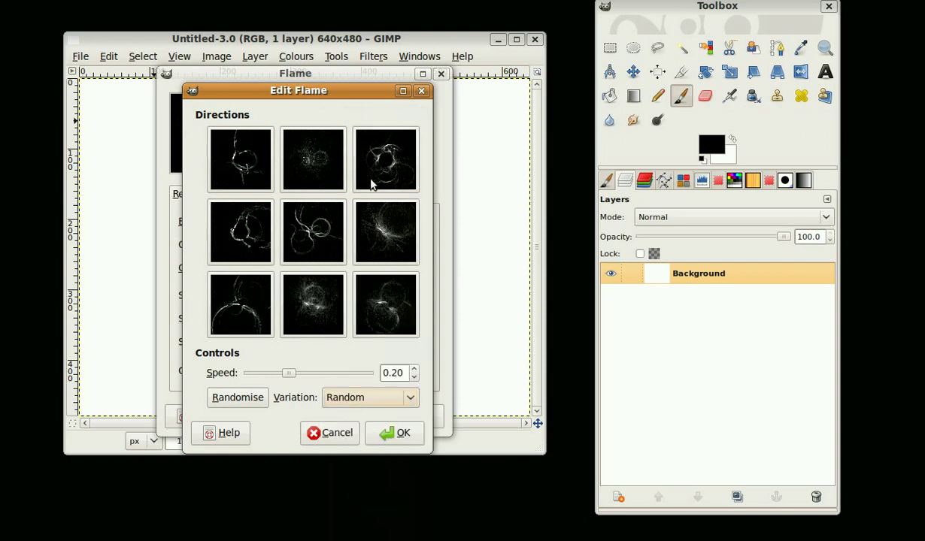
left_click(408, 398)
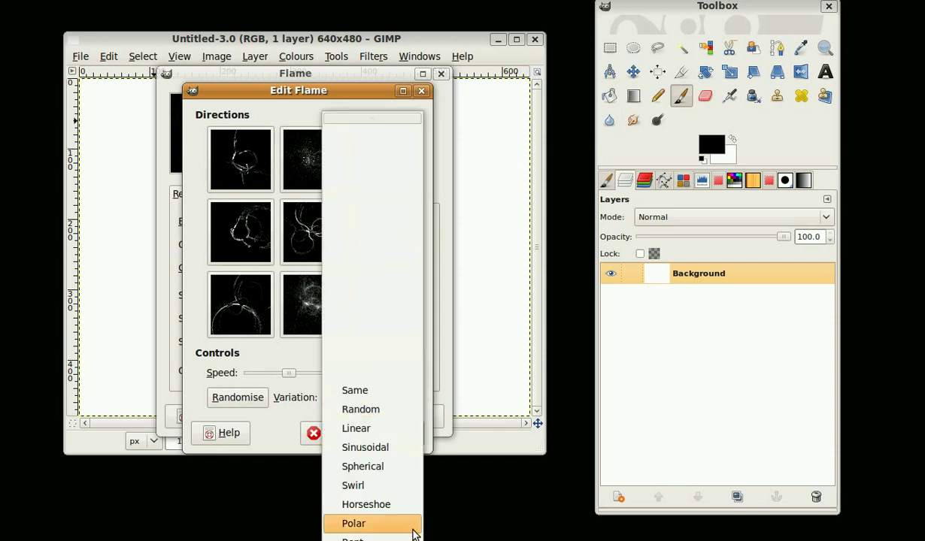
left_click(407, 434)
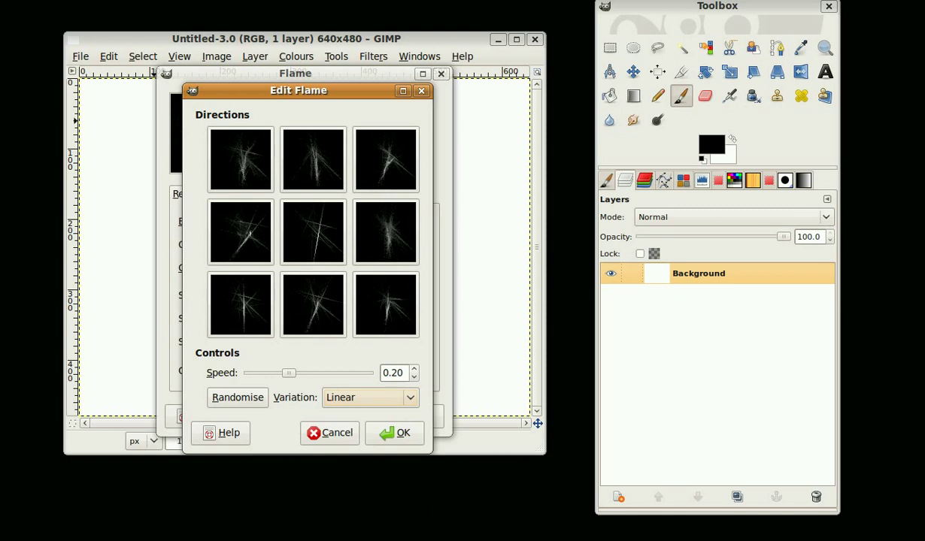
- Try several base thumbnails and four randomisations, then accept the centre linear design with OK
left_click(323, 308)
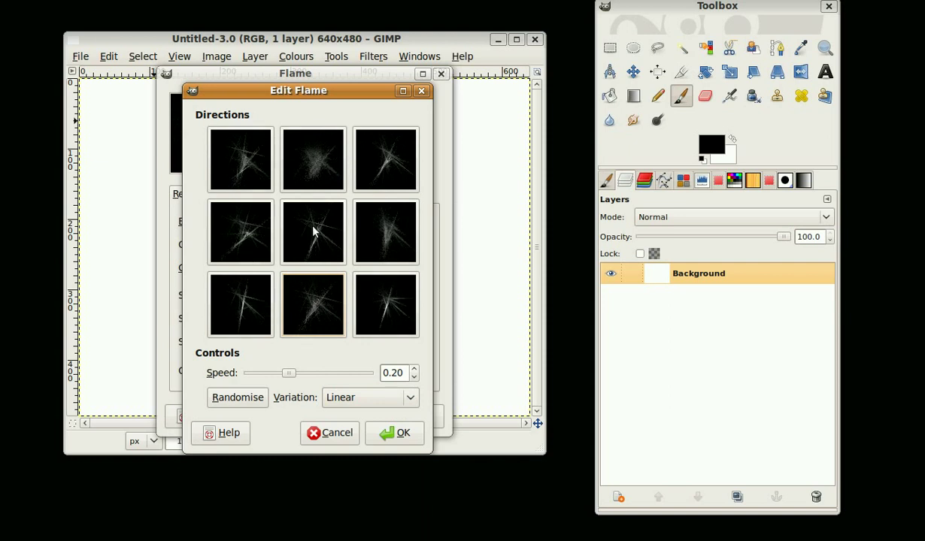
left_click(379, 295)
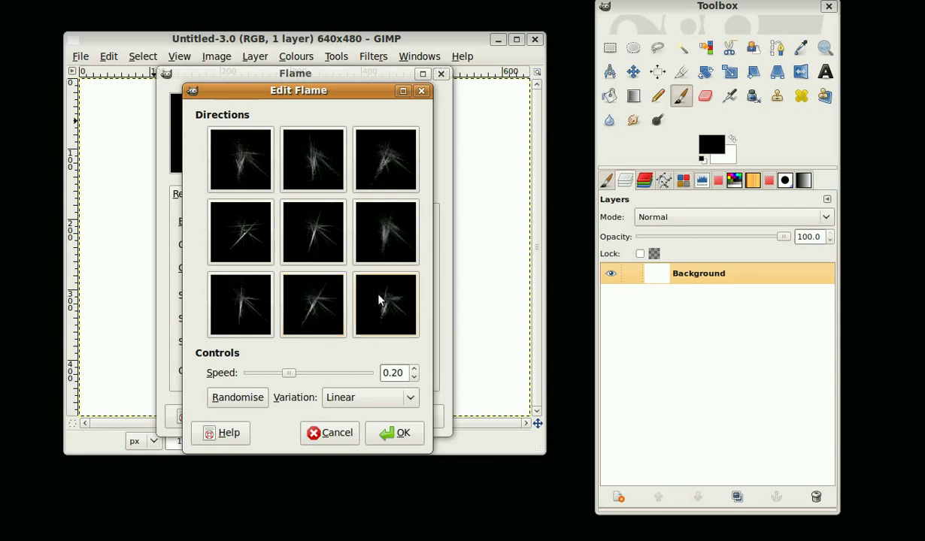
left_click(235, 398)
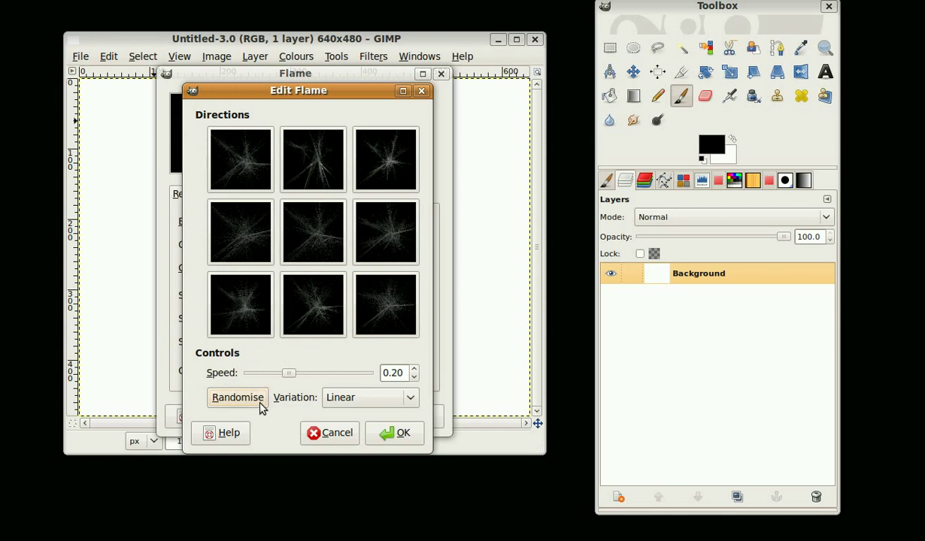
left_click(246, 395)
left_click(249, 400)
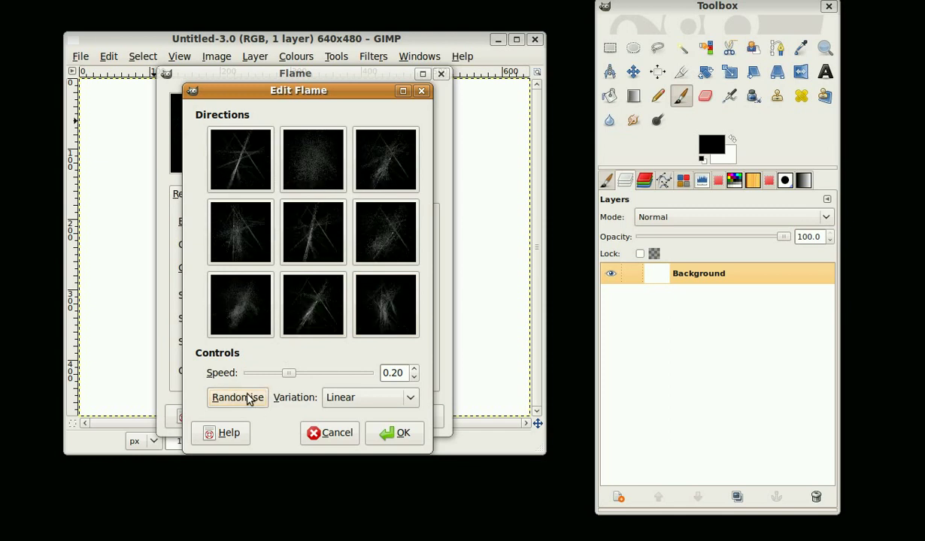
left_click(249, 399)
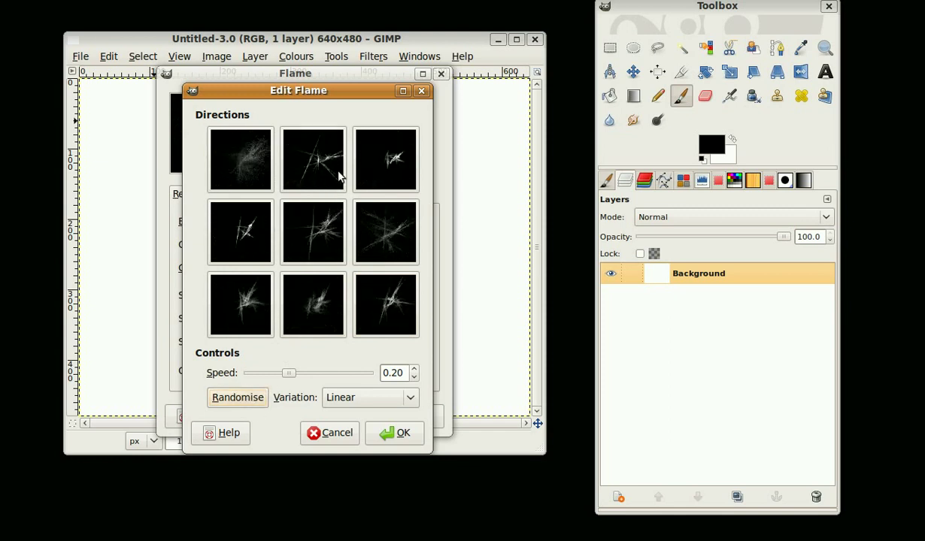
left_click(326, 233)
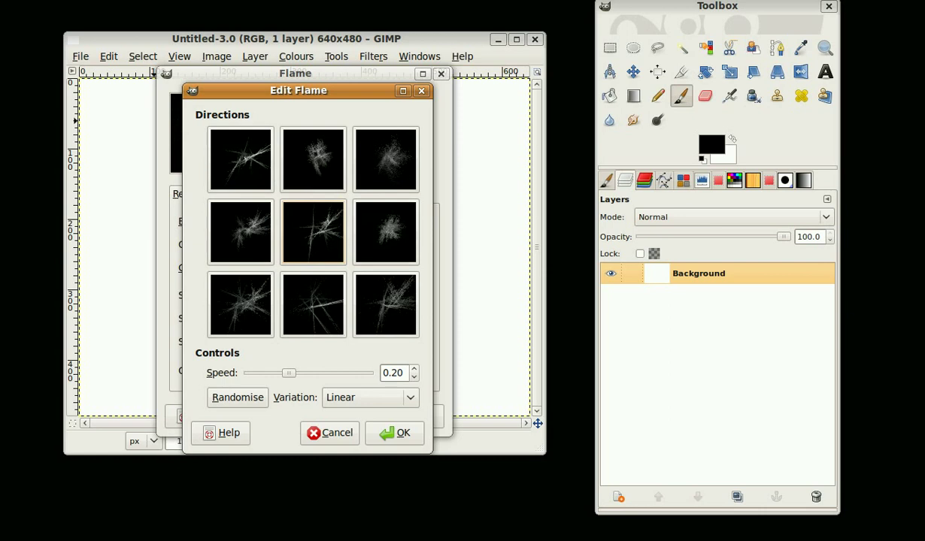
left_click(402, 433)
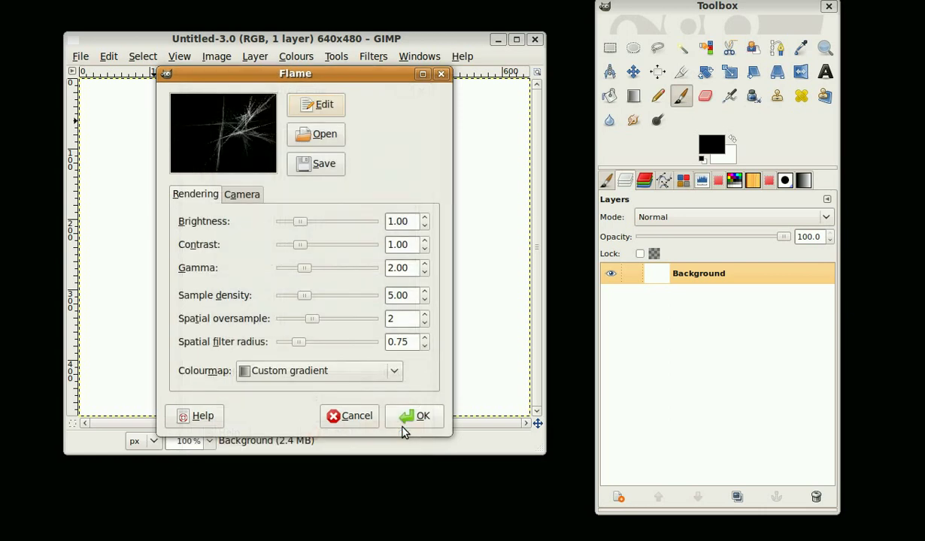
- Set the flame camera to Zoom 0.45, X 0.88 and Y -0.49, then return to Rendering
left_click(237, 193)
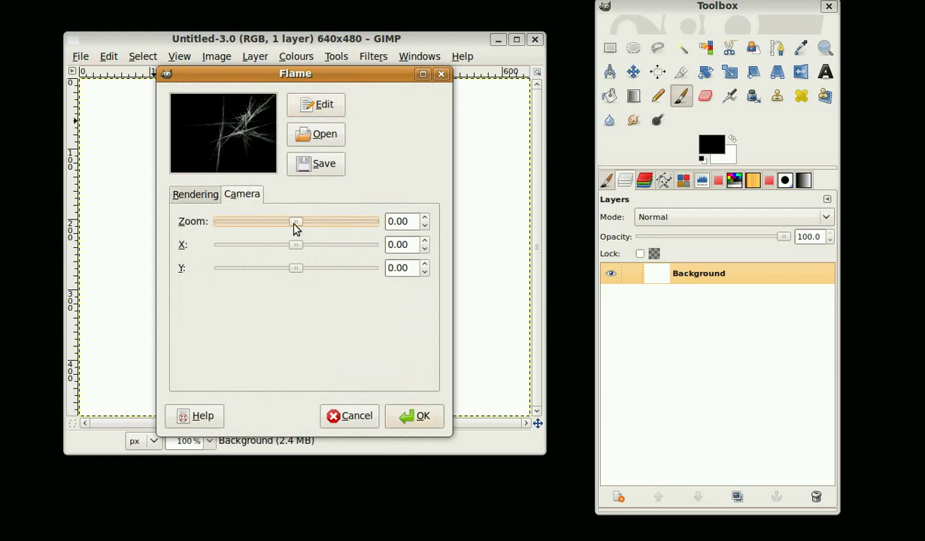
left_click_drag(289, 223, 279, 268)
left_click(309, 269)
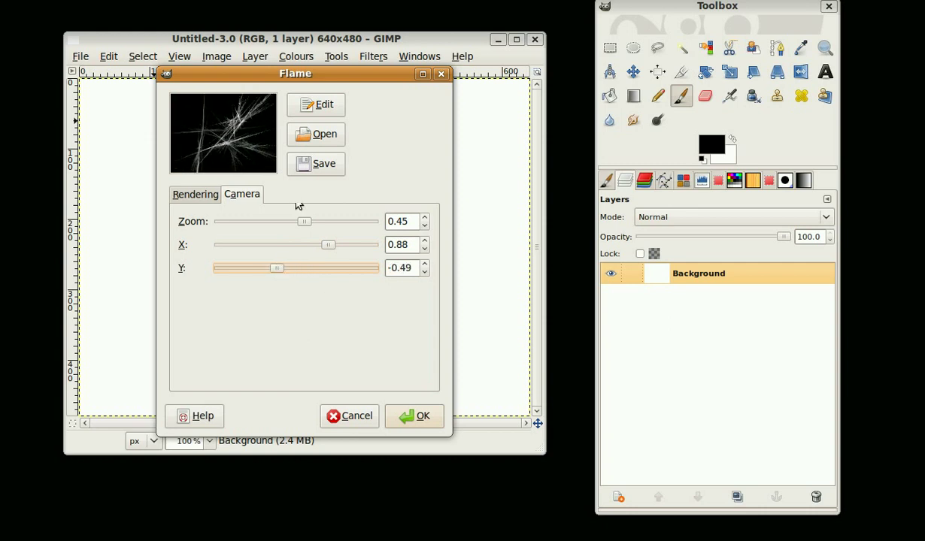
left_click(198, 196)
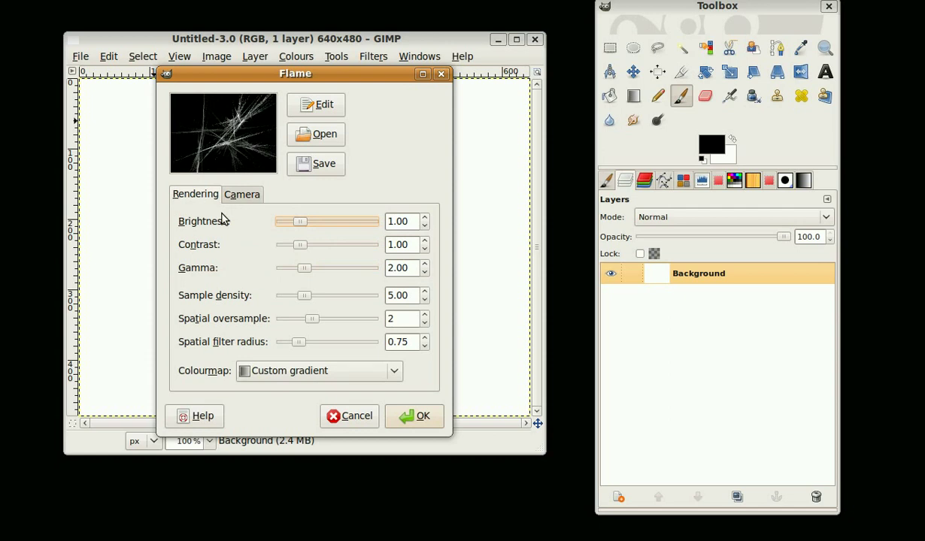
- Try the ernst anti-pope and gris josette colourmaps, then revert to Custom gradient
left_click(399, 378)
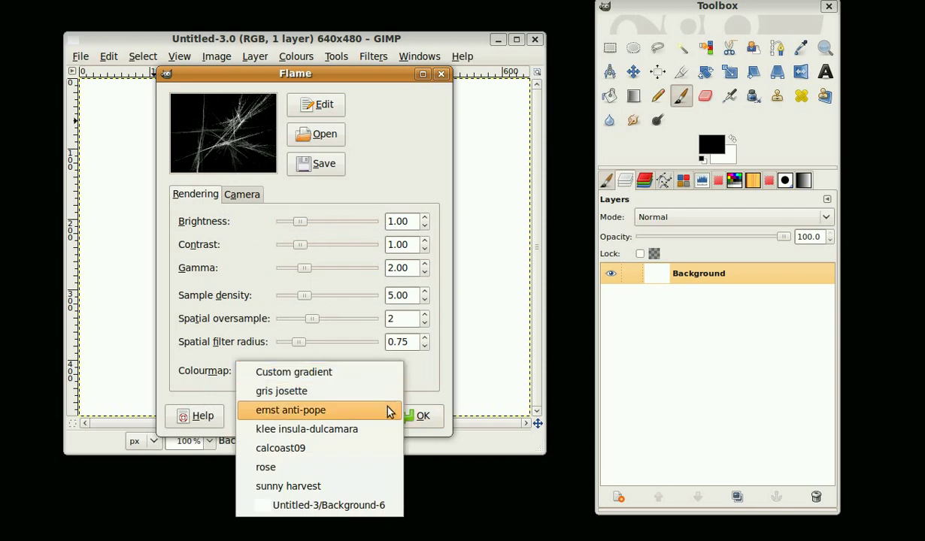
left_click(388, 411)
left_click(391, 371)
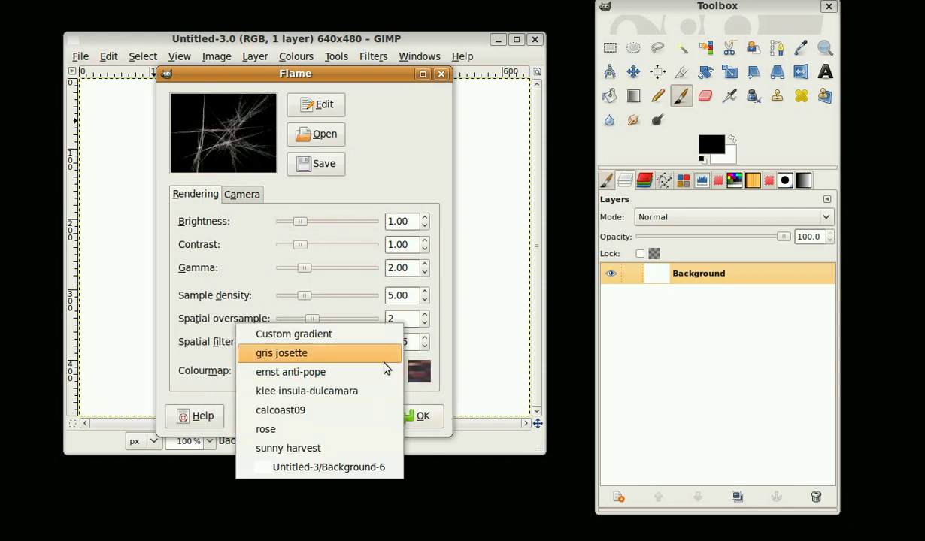
left_click(381, 353)
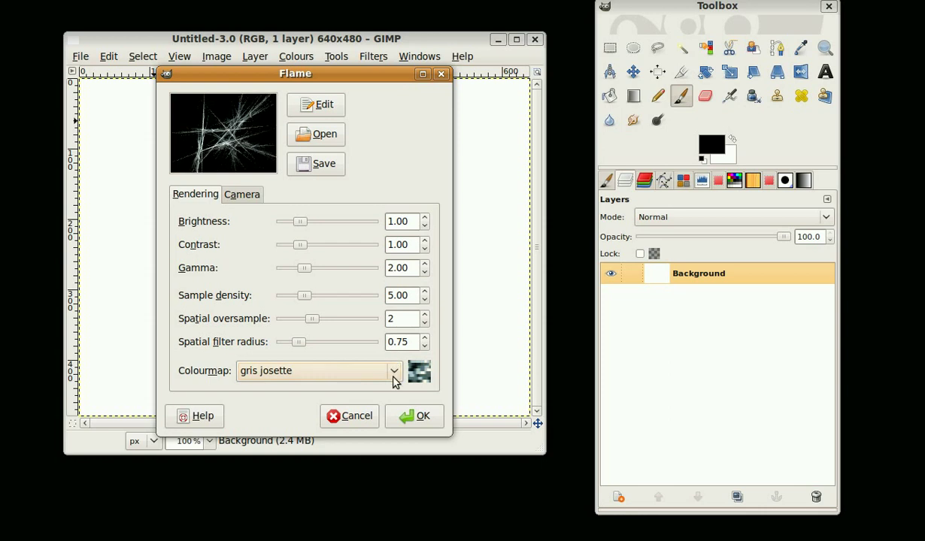
left_click(394, 369)
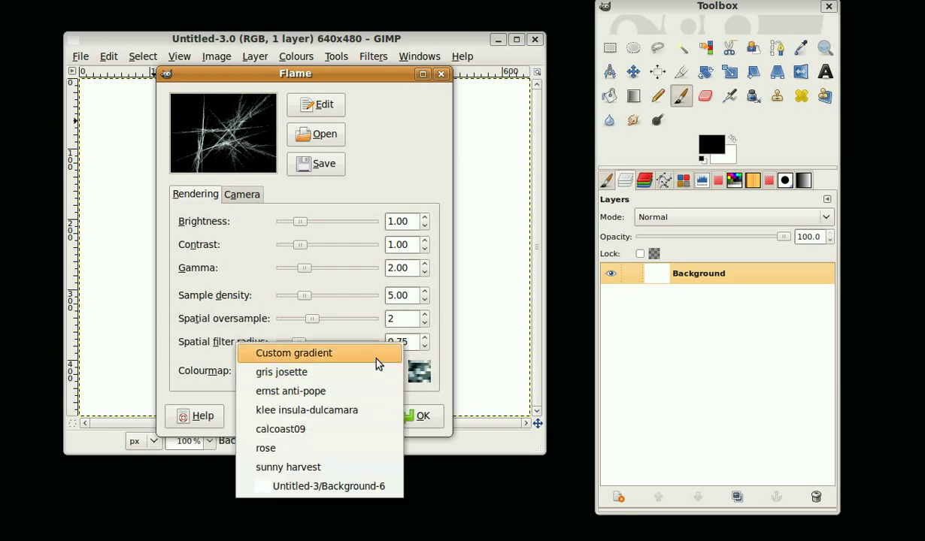
left_click(377, 360)
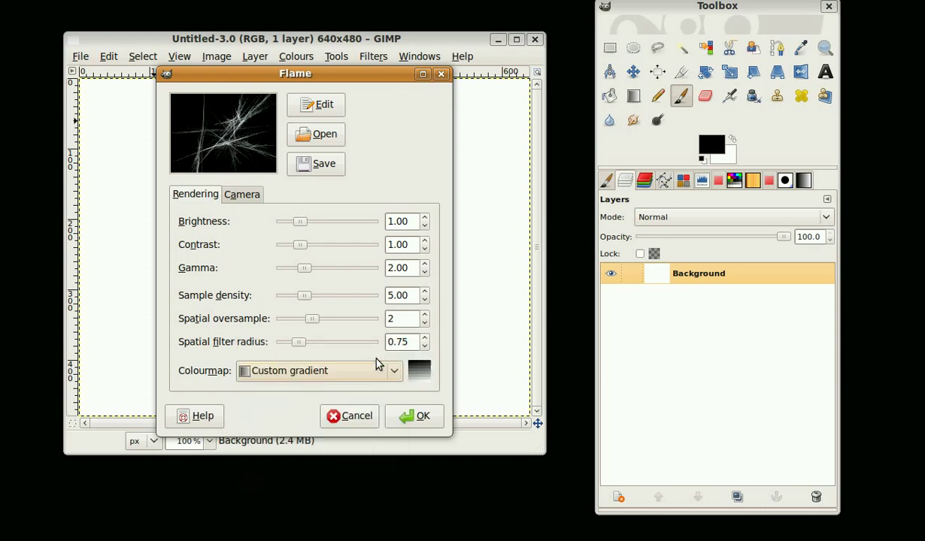
- Show the Gradients dock, dismiss its tab menu with Escape, and scroll to the German flag gradients
left_click(803, 181)
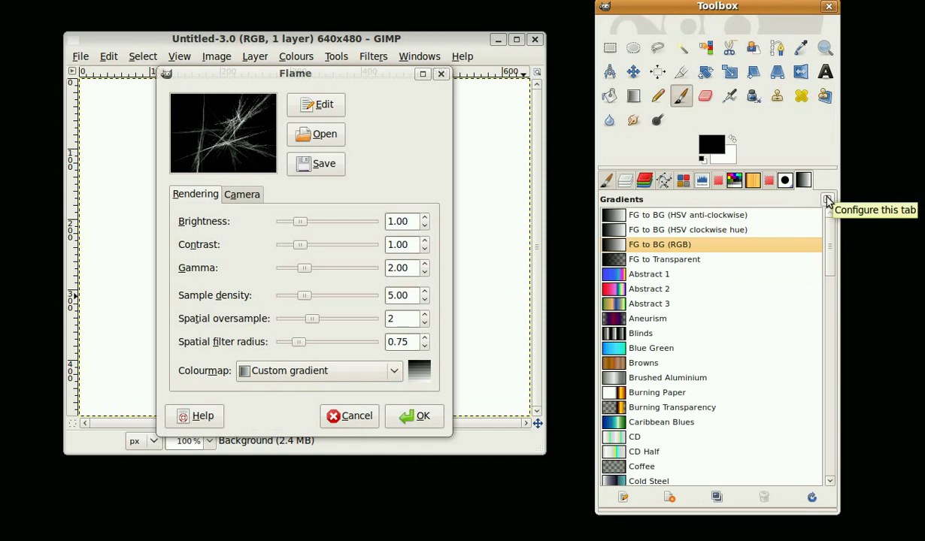
left_click(827, 200)
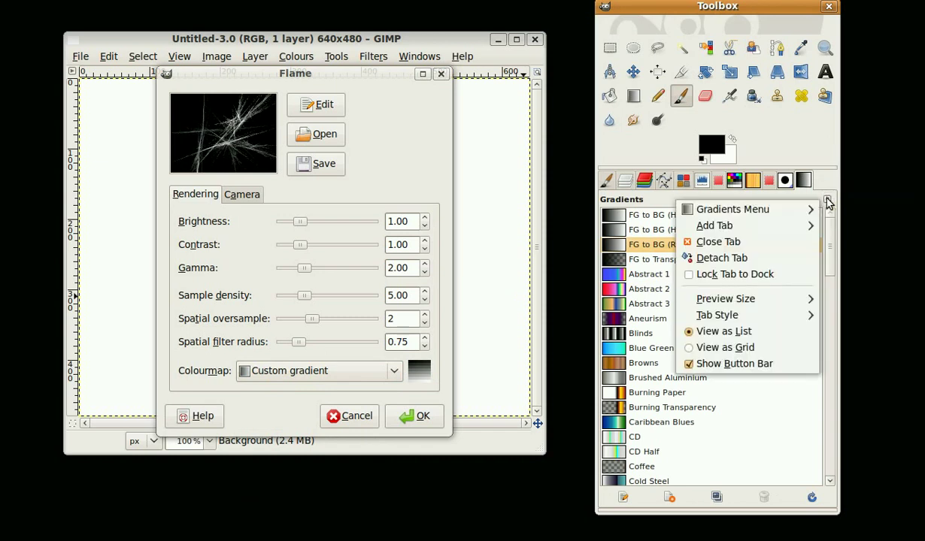
mouse_move(783, 214)
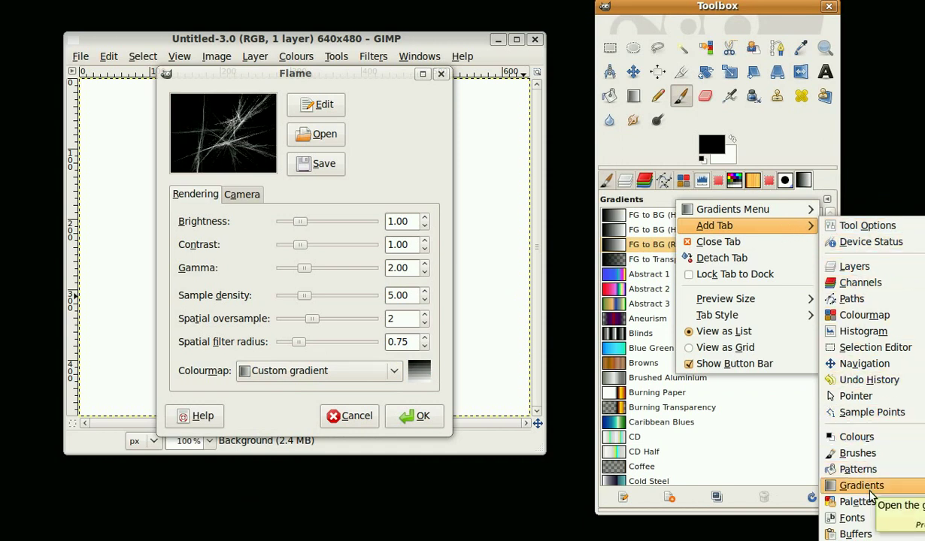
key("Escape")
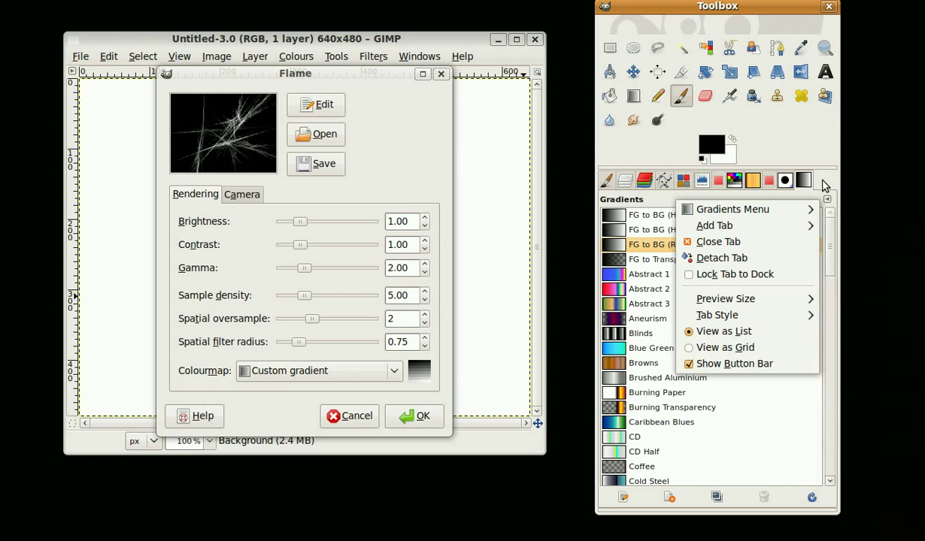
key("Escape")
scroll(669, 284, "down", 5)
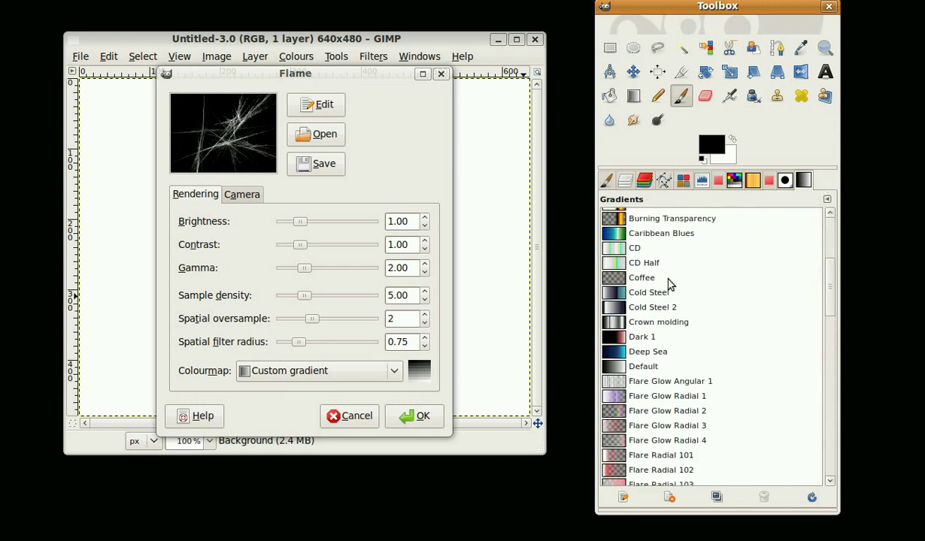
scroll(672, 272, "down", 8)
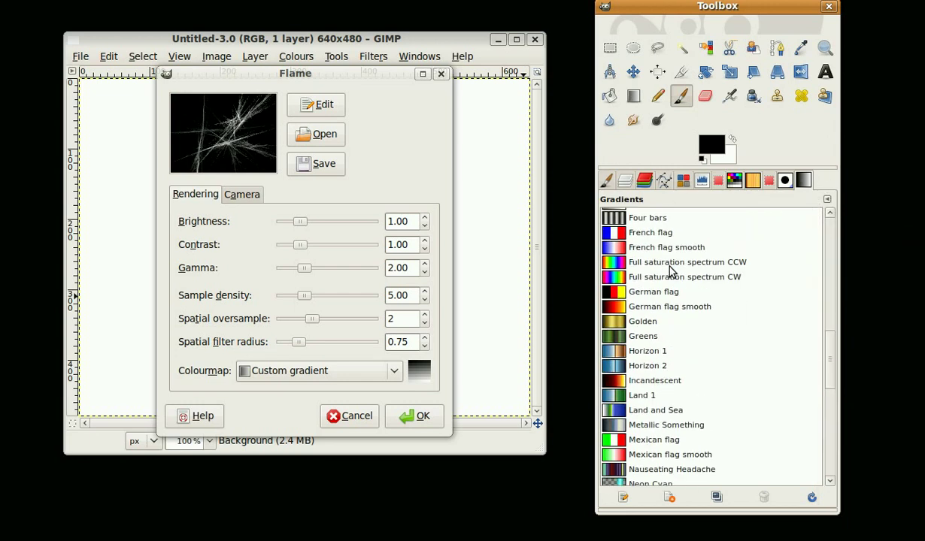
- Activate the German flag smooth gradient and reapply the Custom gradient colourmap for a red-gold flame
left_click(690, 309)
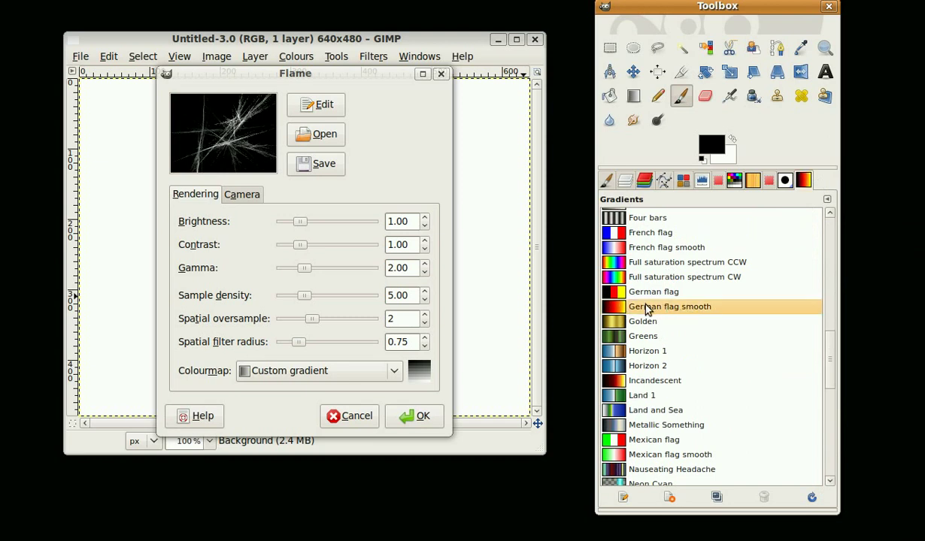
left_click(643, 292)
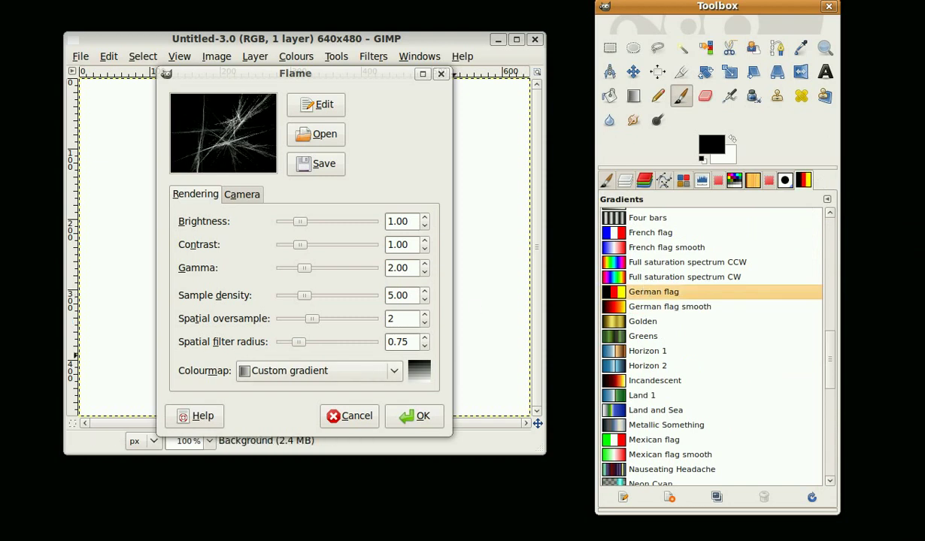
left_click(396, 372)
left_click(382, 388)
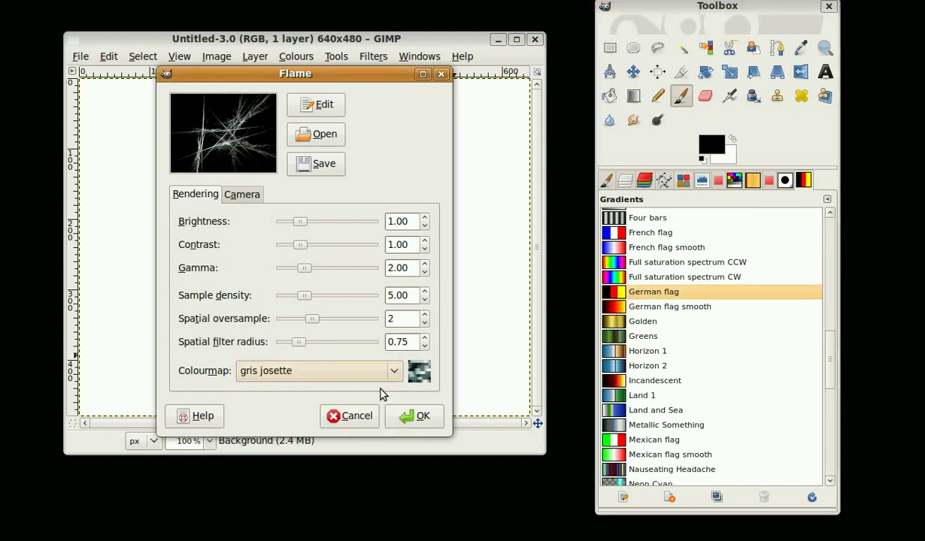
left_click(378, 370)
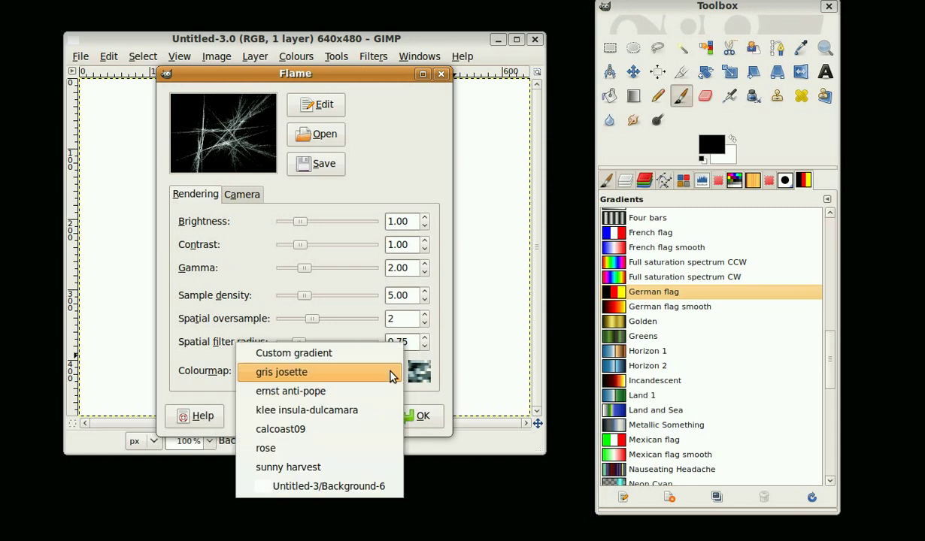
left_click(379, 357)
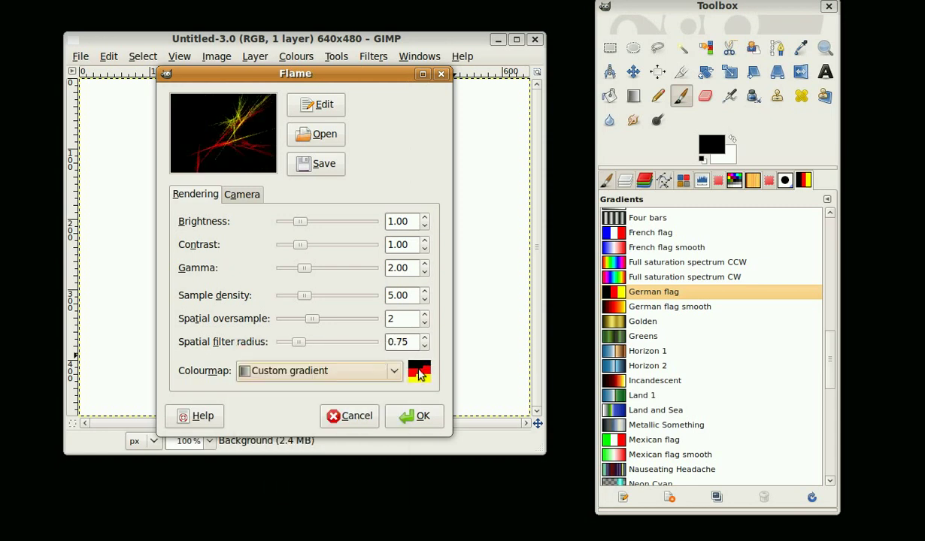
left_click(621, 303)
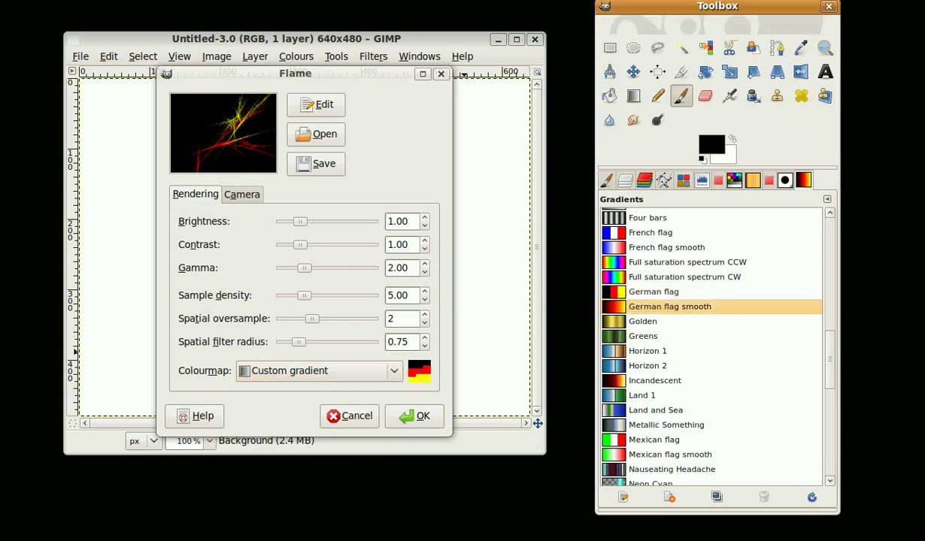
left_click(391, 371)
left_click(389, 392)
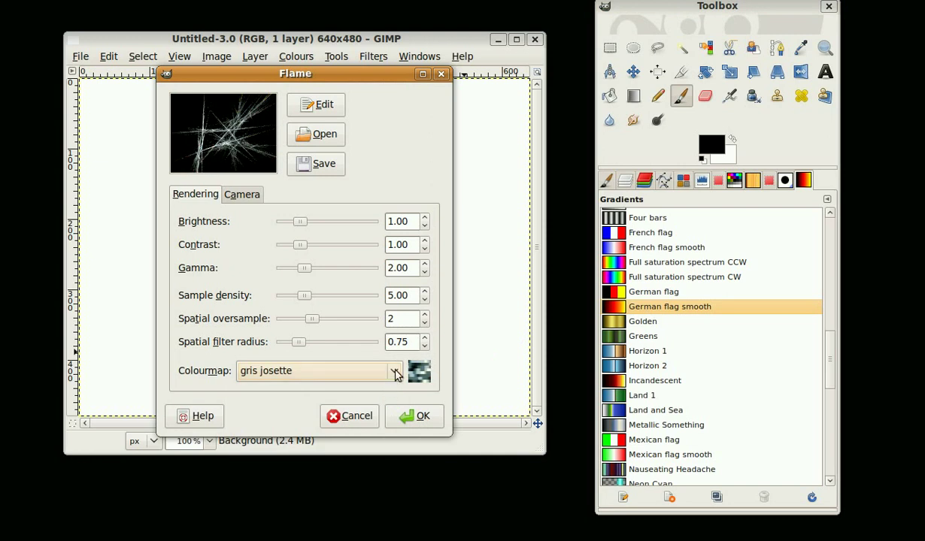
left_click(385, 370)
left_click(379, 351)
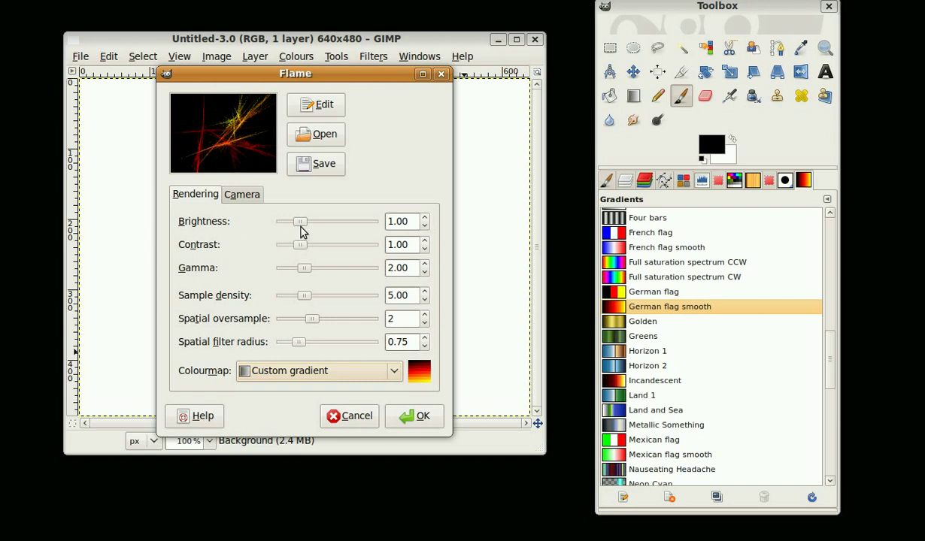
- Raise brightness to 3.33 and contrast to 3.37, test-render, undo it, and reopen the Flame settings
left_click_drag(303, 224, 343, 245)
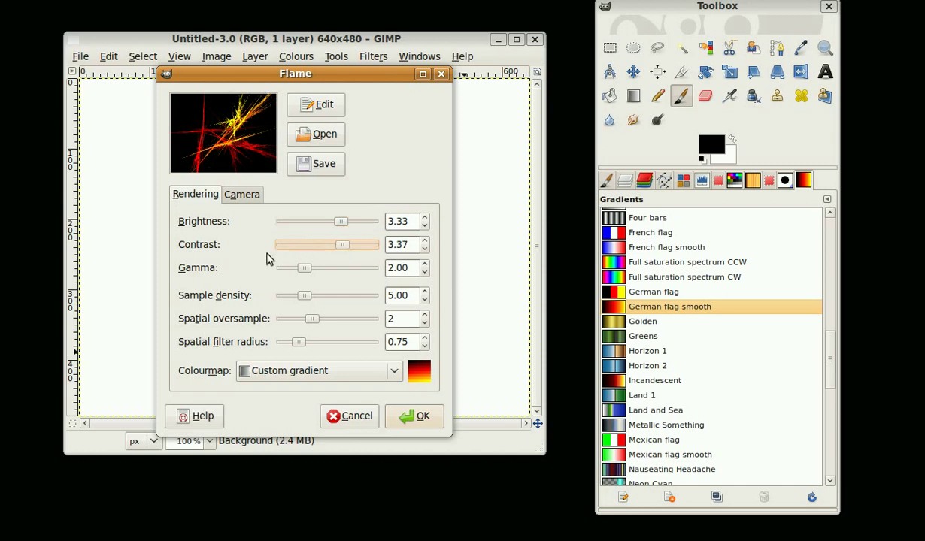
left_click(414, 416)
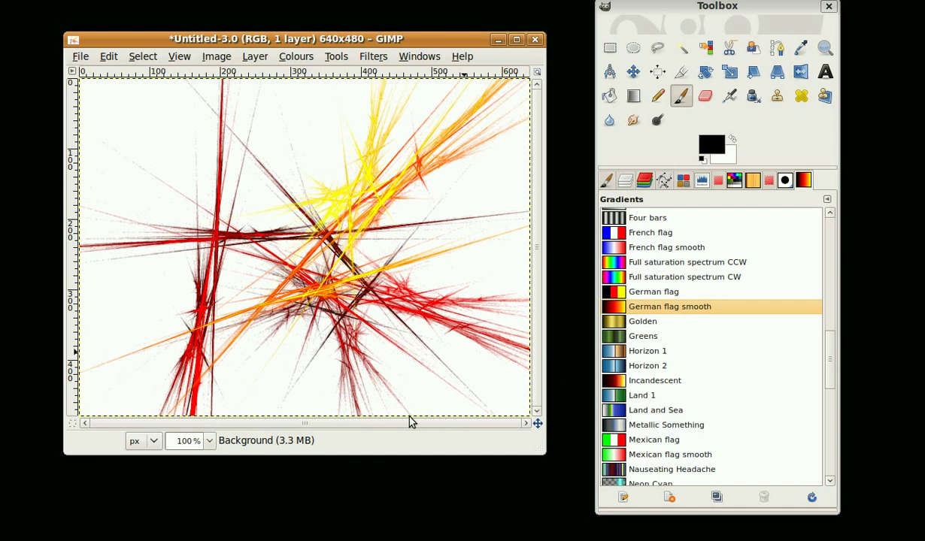
key("ctrl+z")
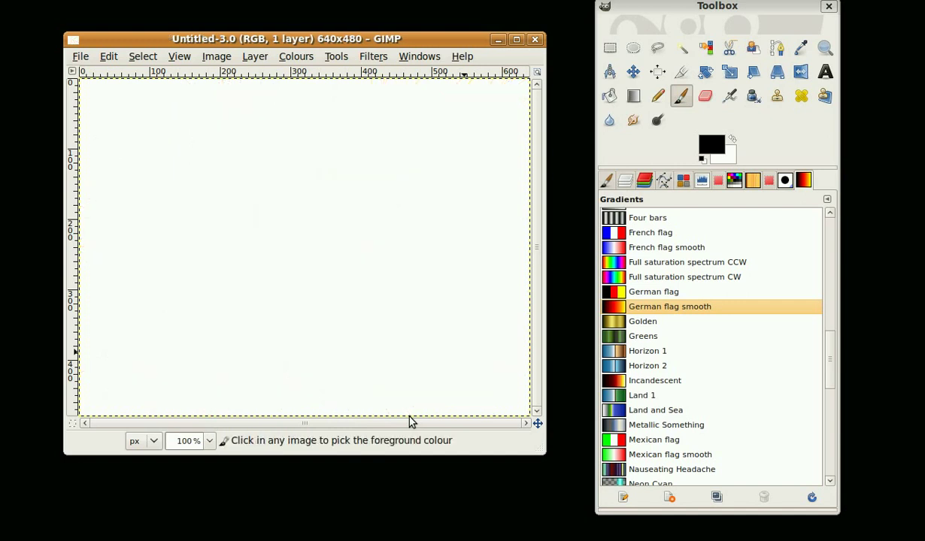
key("ctrl+shift+f")
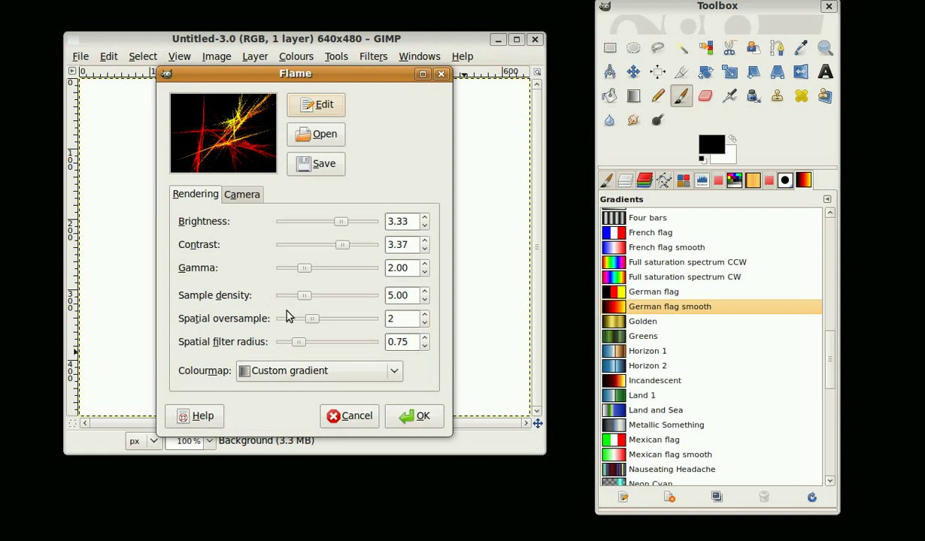
- Raise gamma to 3.86, test-render the flame, undo it, and reopen the Flame settings
left_click_drag(307, 269, 349, 270)
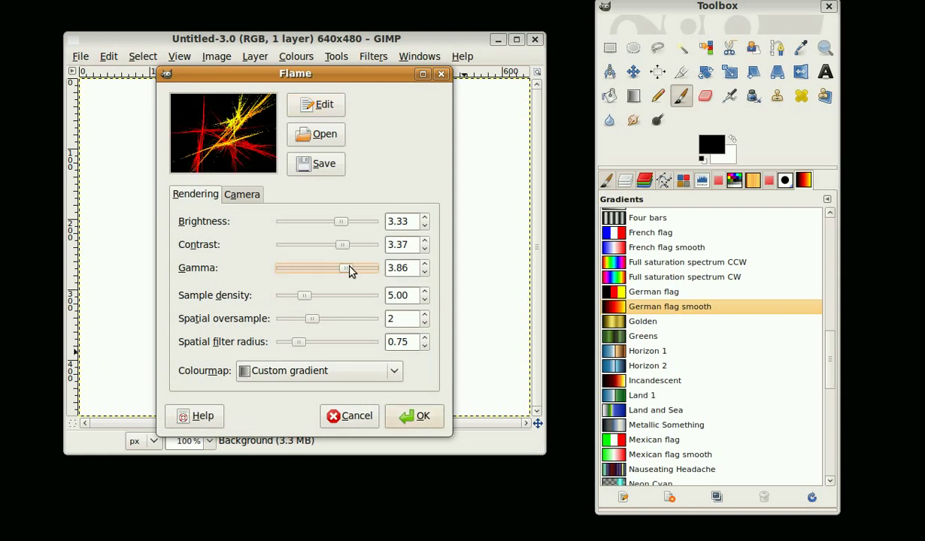
left_click(401, 420)
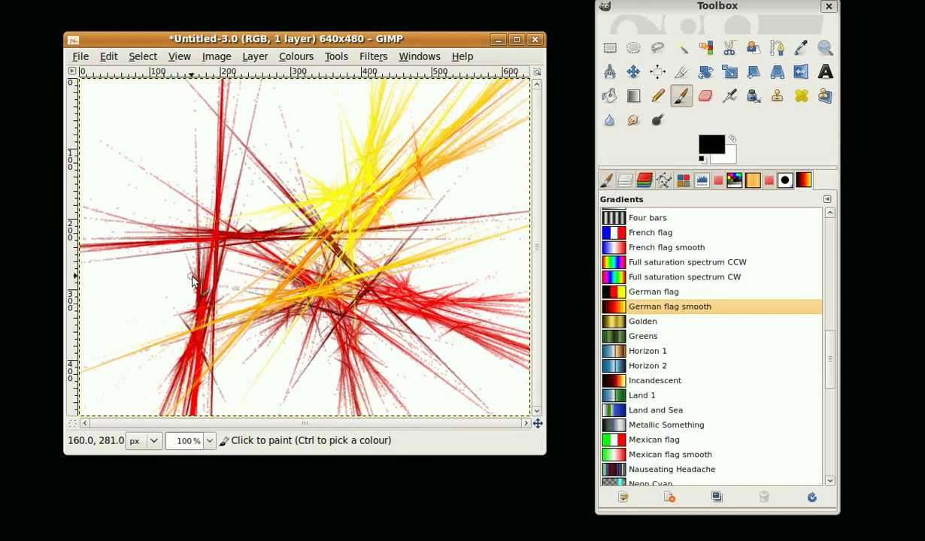
key("ctrl+z")
key("ctrl+shift+f")
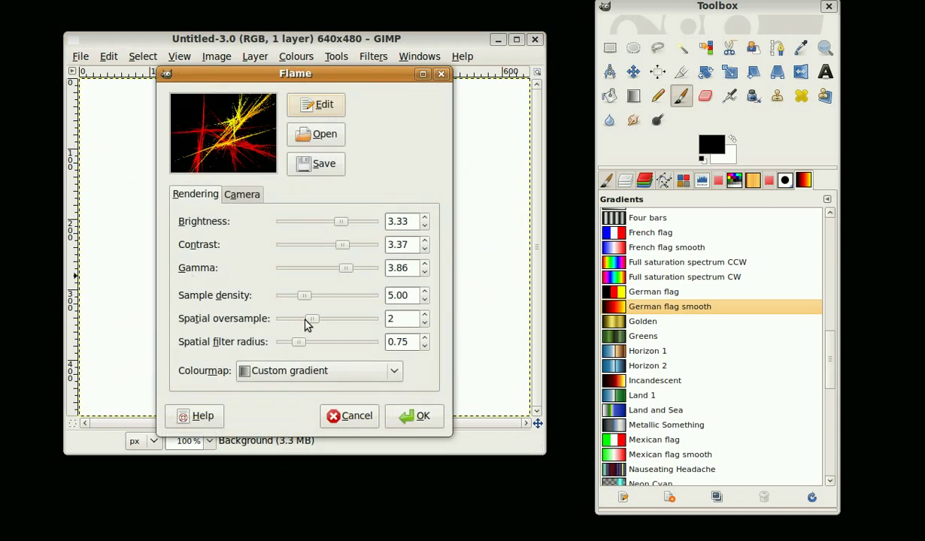
- Increase spatial oversample to 4 and render the flame onto the canvas
left_click_drag(309, 319, 325, 318)
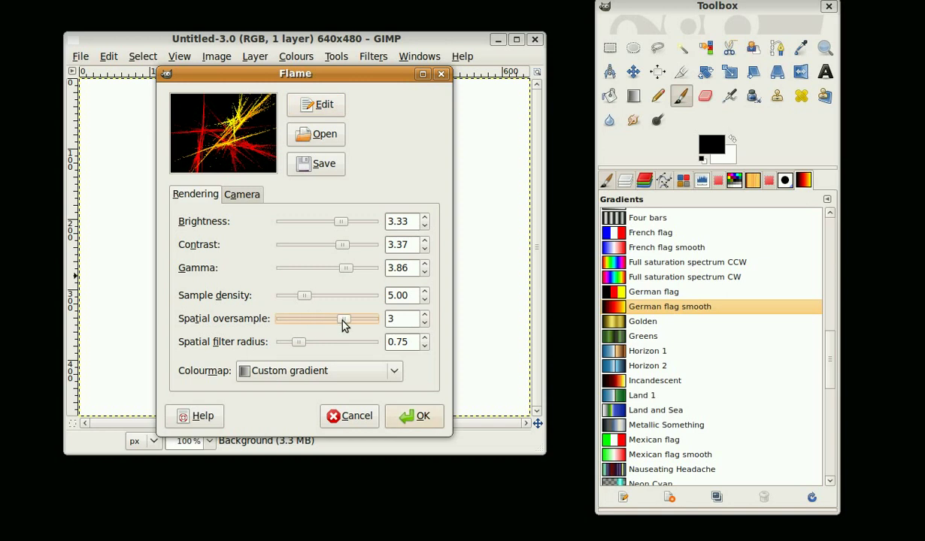
left_click_drag(342, 319, 364, 319)
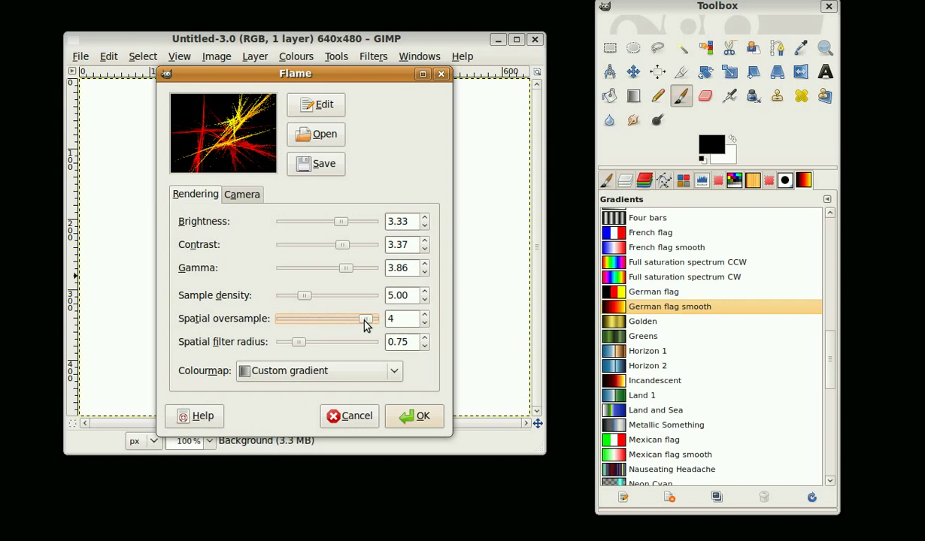
left_click(413, 417)
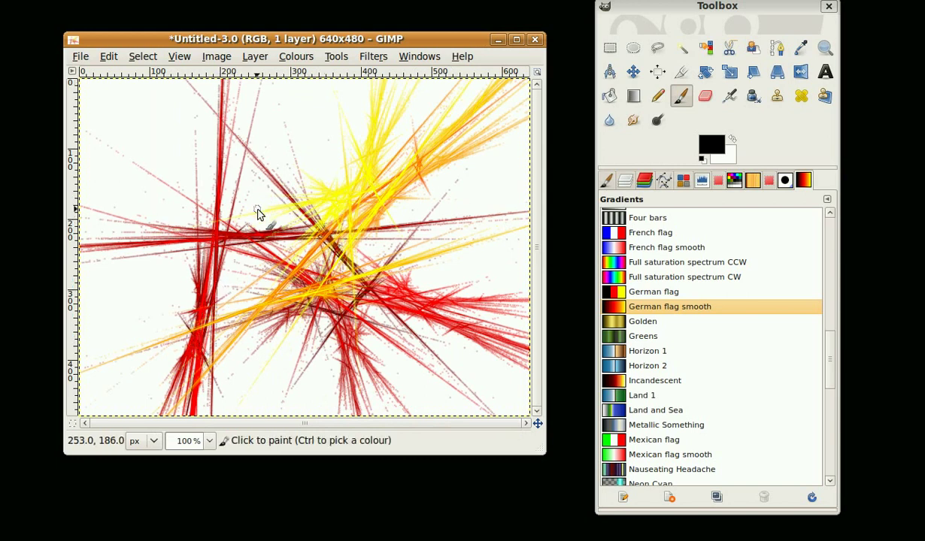
- Re-render the flame with spatial filter radius 2.63, then undo the blurry result
key("ctrl+z")
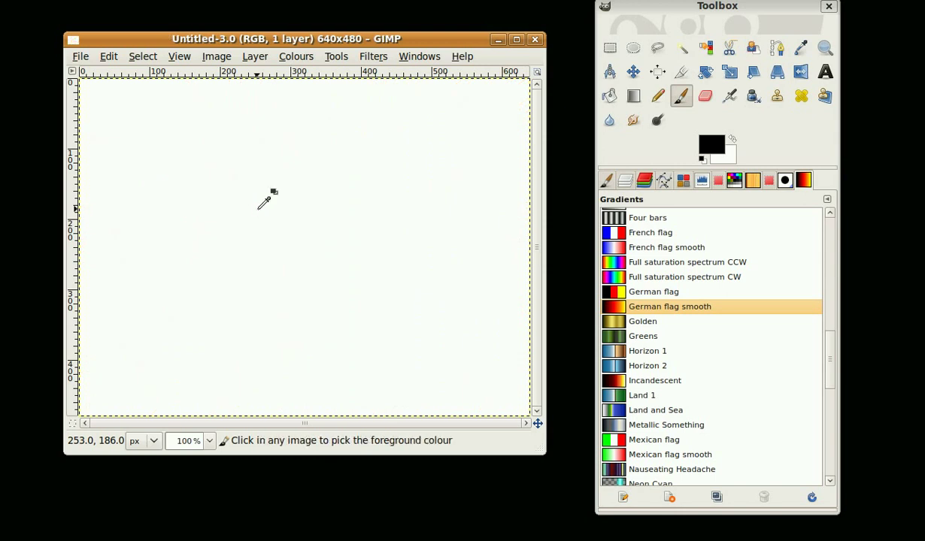
key("ctrl+shift+f")
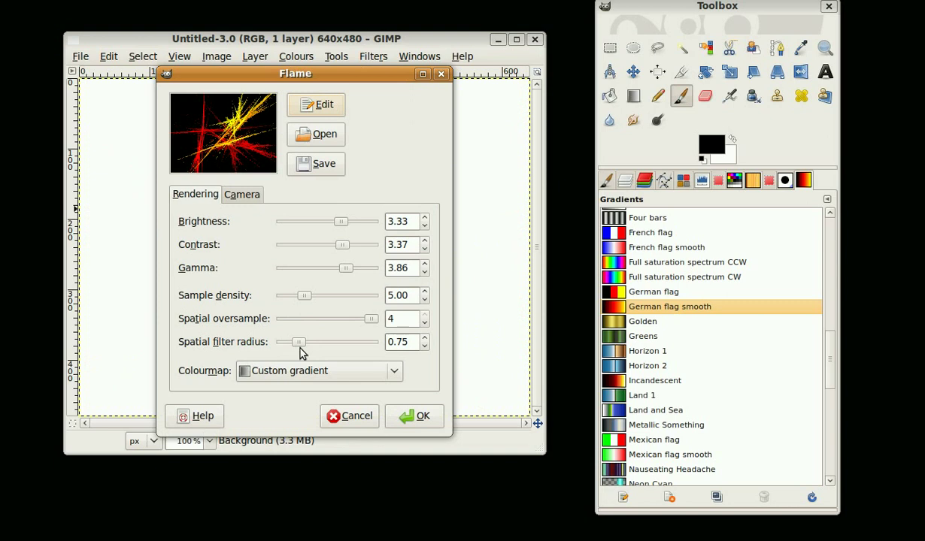
left_click_drag(299, 343, 320, 344)
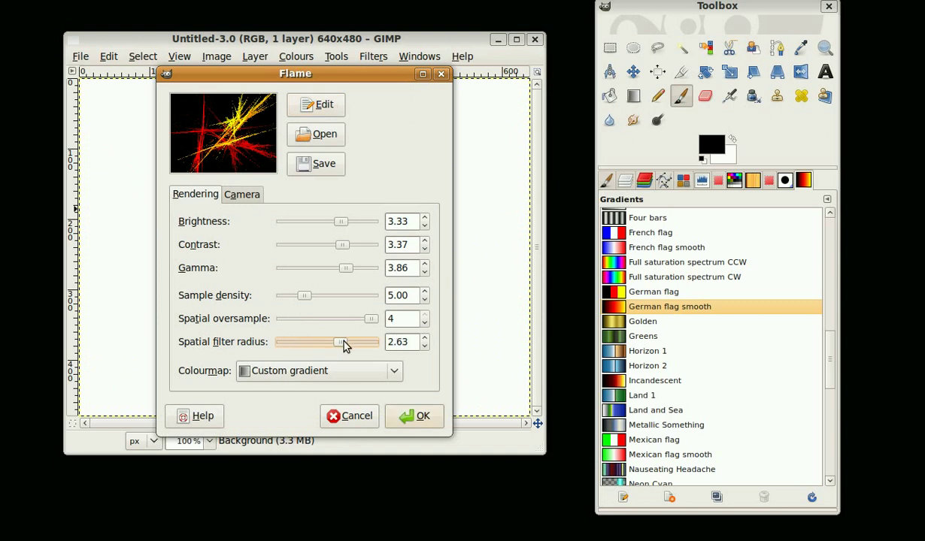
left_click(414, 416)
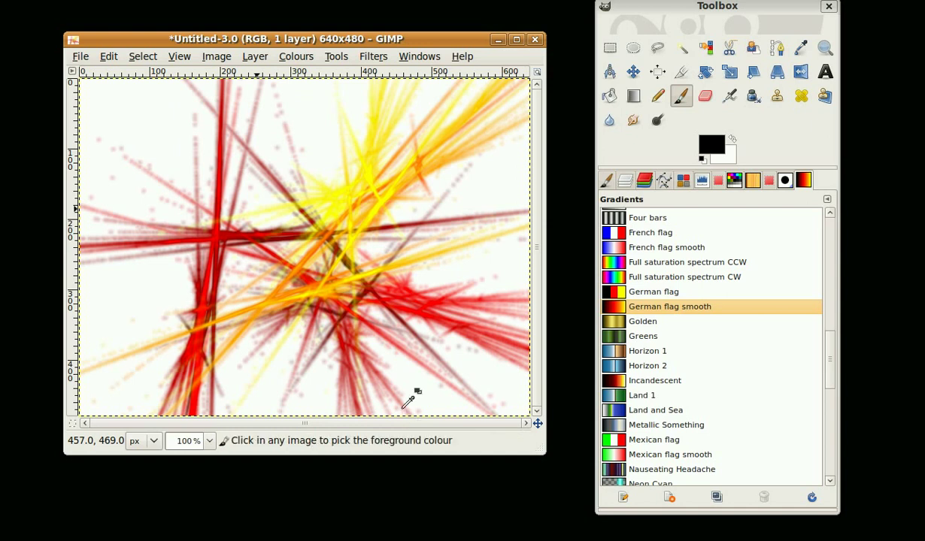
key("ctrl+z")
- Render the flame with filter radius 1.17 and sample density 16.84, then undo it
key("ctrl+shift+f")
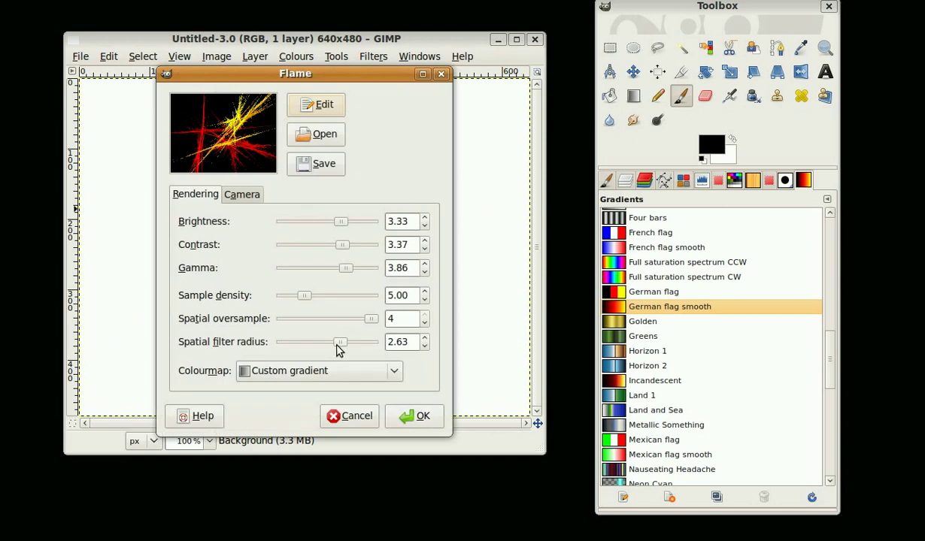
left_click_drag(336, 345, 306, 335)
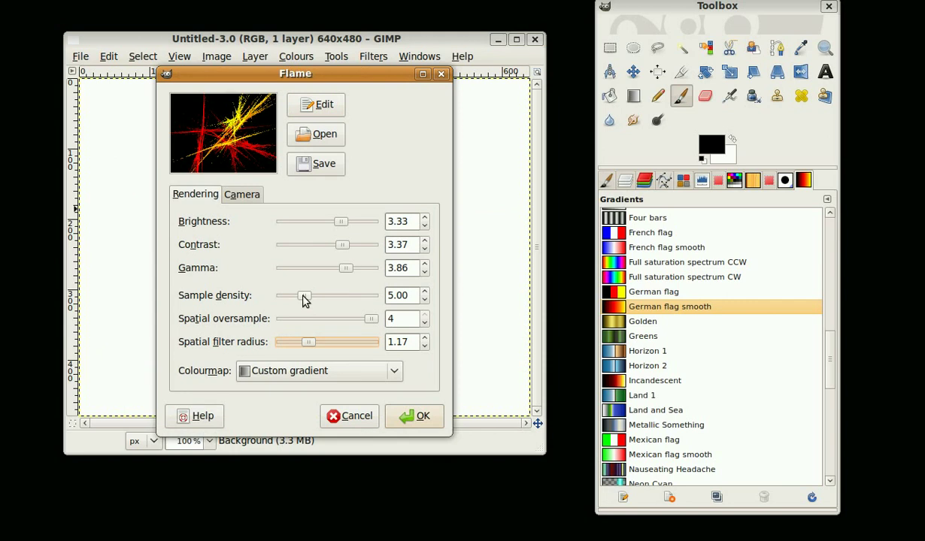
left_click_drag(304, 300, 356, 299)
left_click(404, 422)
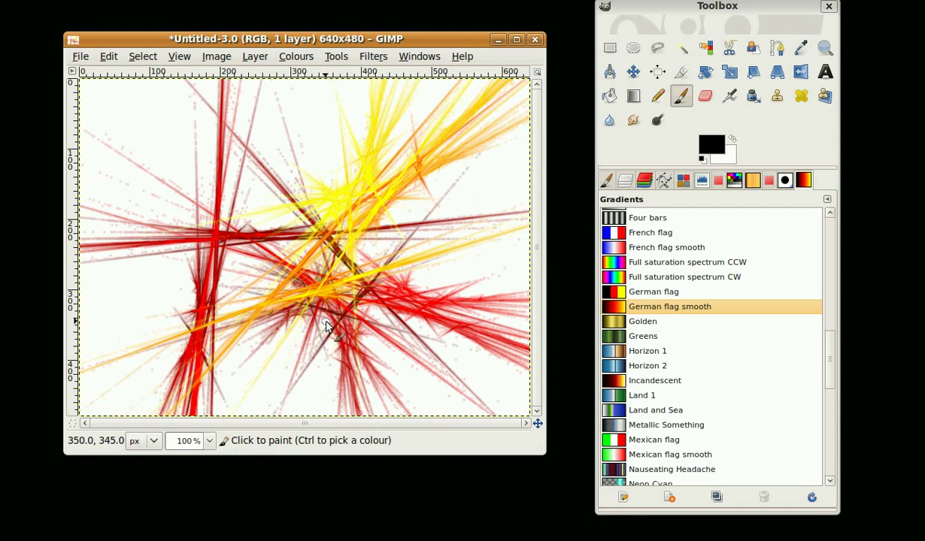
key("ctrl+z")
- Render the flame at radius 1.17 and density 16.84 onto the canvas, then show the layers list
key("ctrl+shift+f")
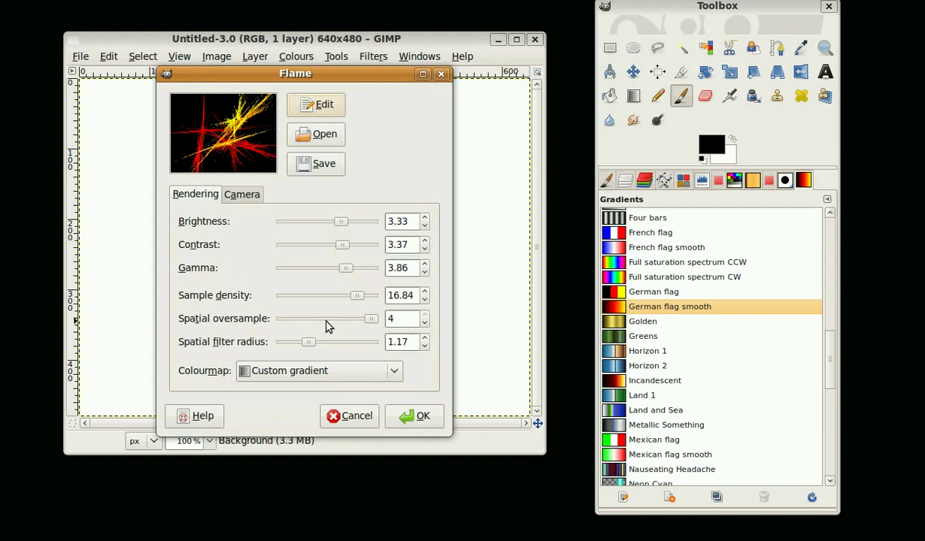
left_click(256, 195)
left_click(205, 195)
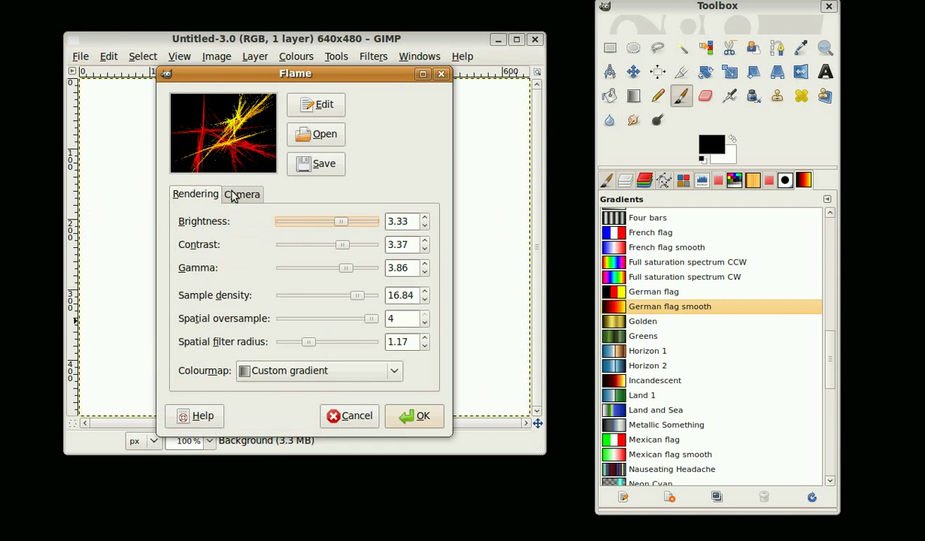
left_click(418, 417)
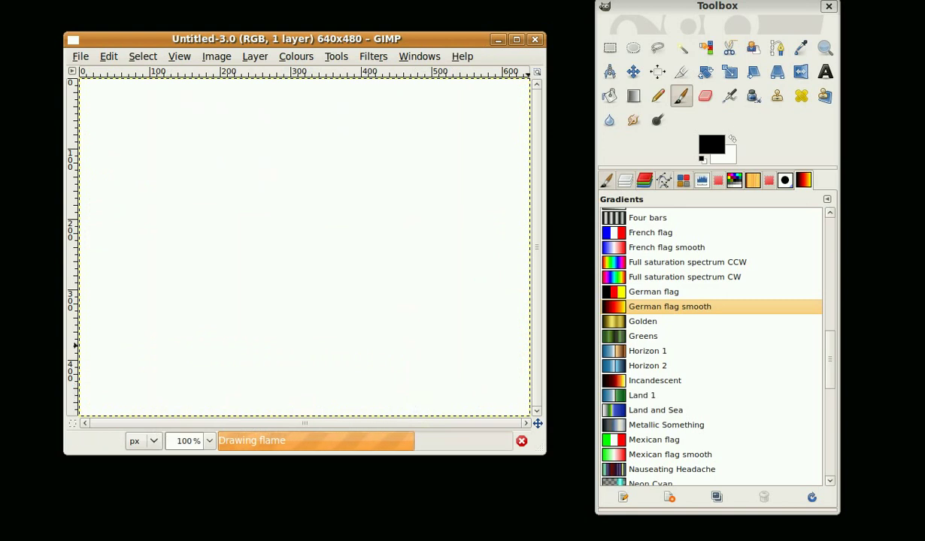
left_click(624, 179)
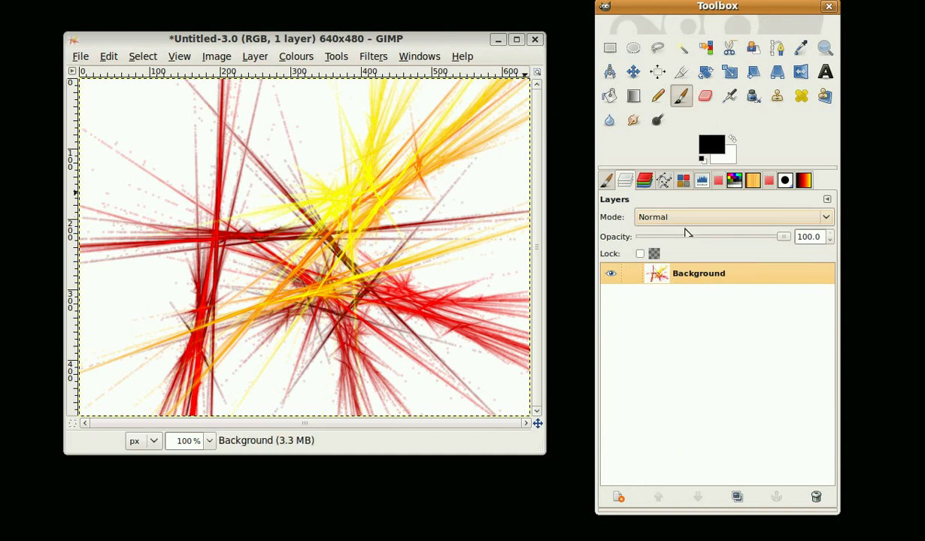
- Add a new layer filled with the black foreground colour
left_click(618, 497)
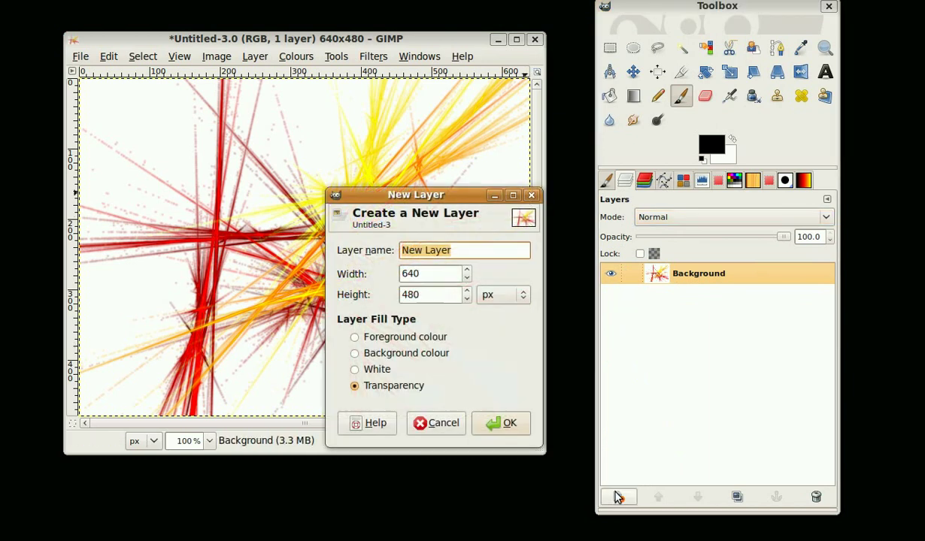
left_click(355, 339)
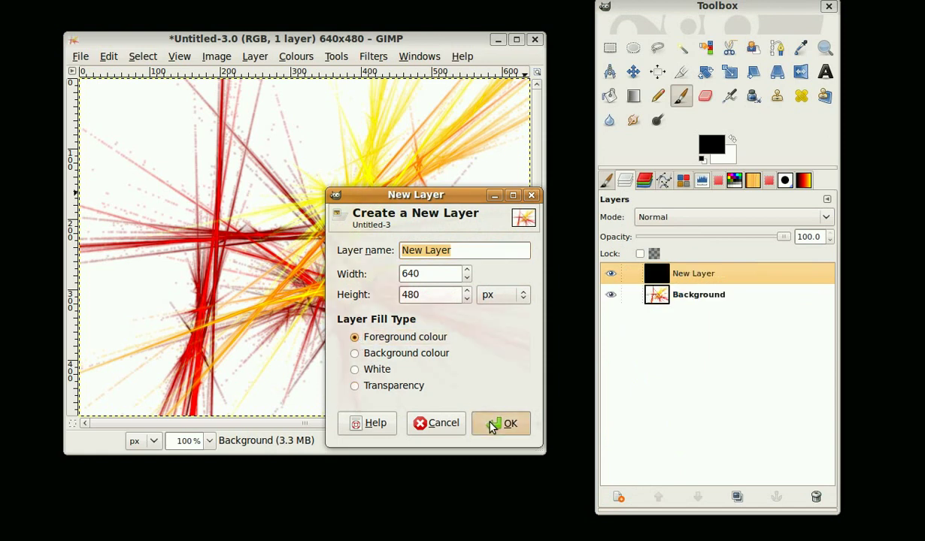
left_click(500, 423)
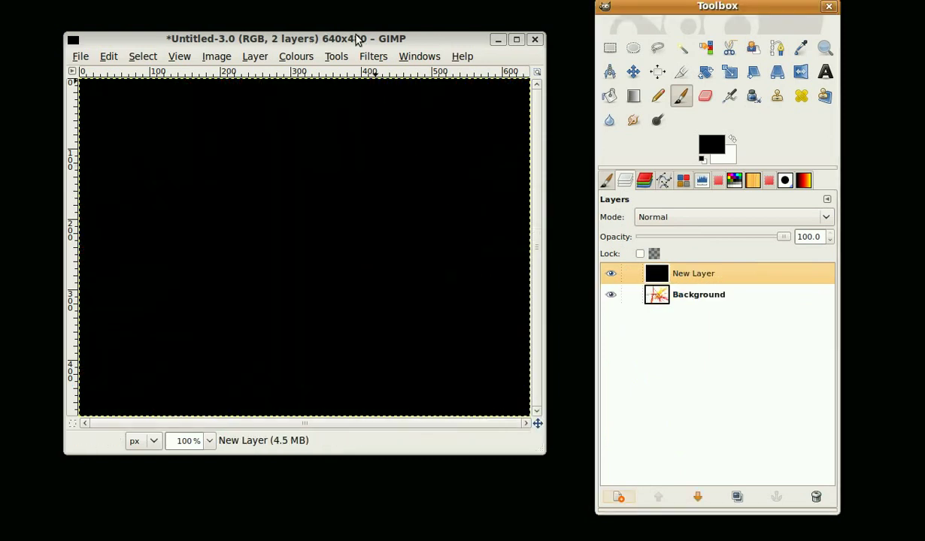
- Render the last flame again onto the new layer with Repeat "Flame"
left_click(366, 57)
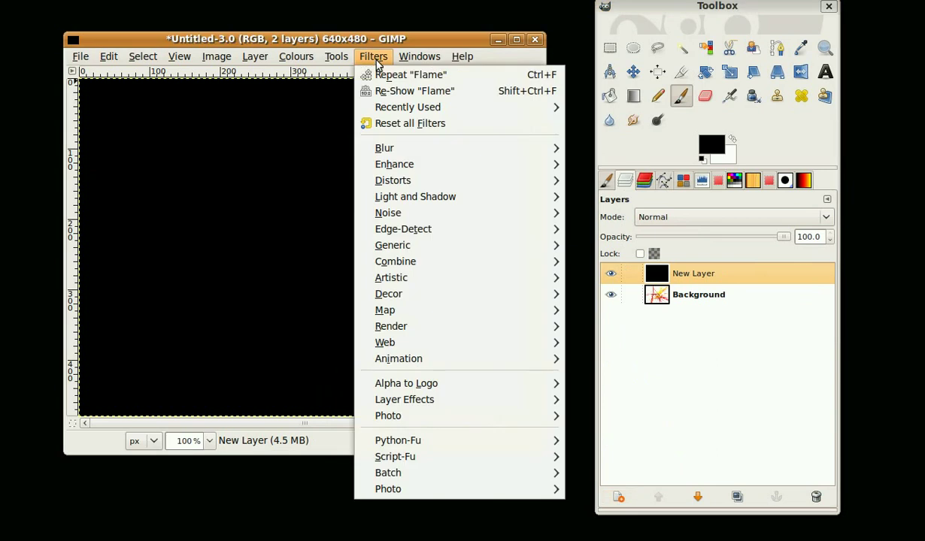
left_click(389, 74)
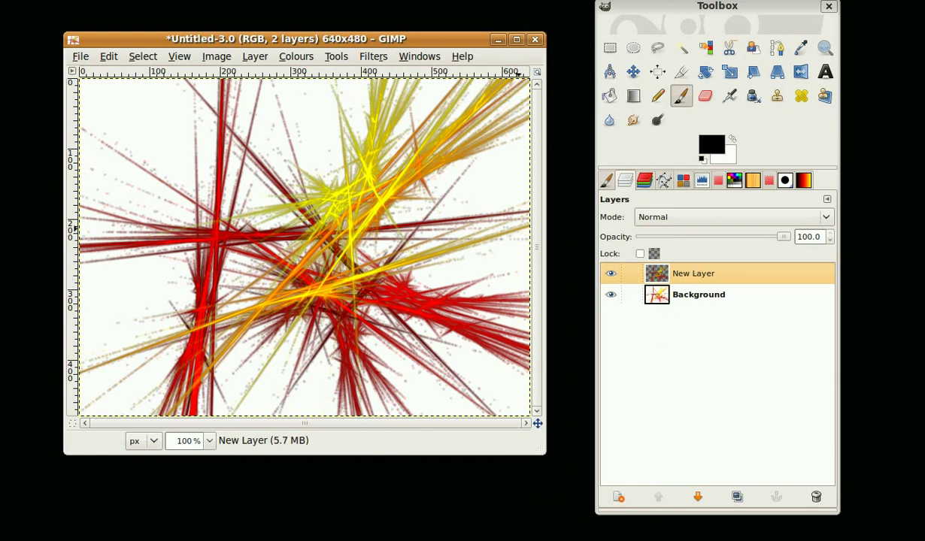
left_click(618, 497)
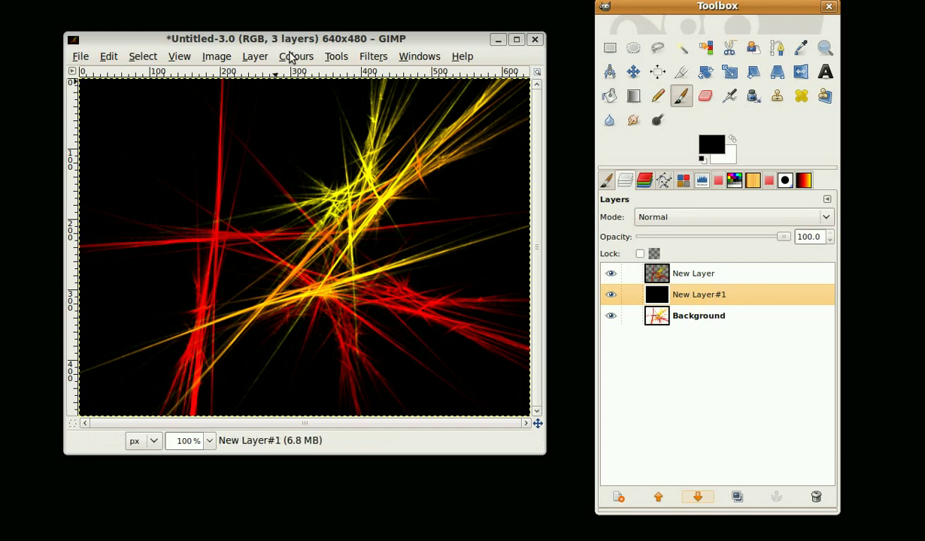
- Select the flame layer, New Layer, in the Layers list
left_click(694, 274)
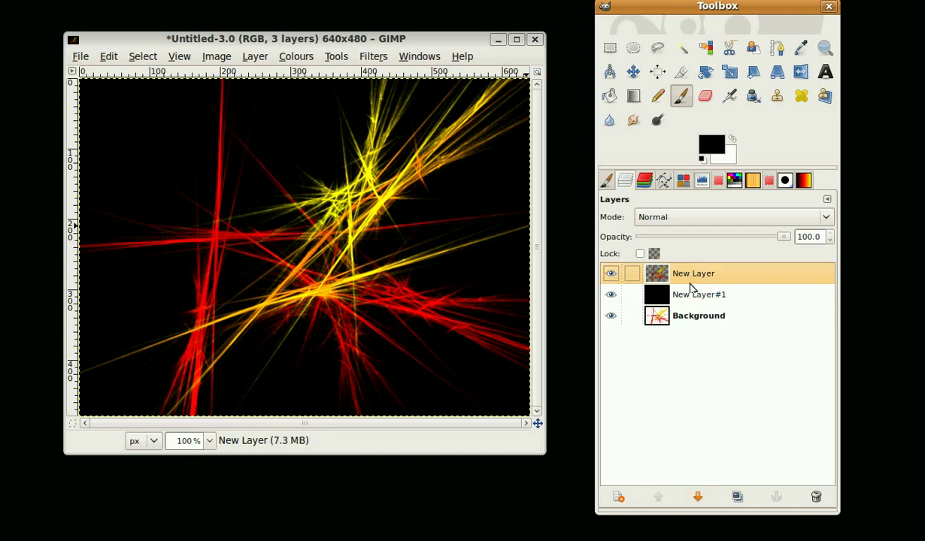
- Add a new white-filled layer on top of the stack
left_click(619, 496)
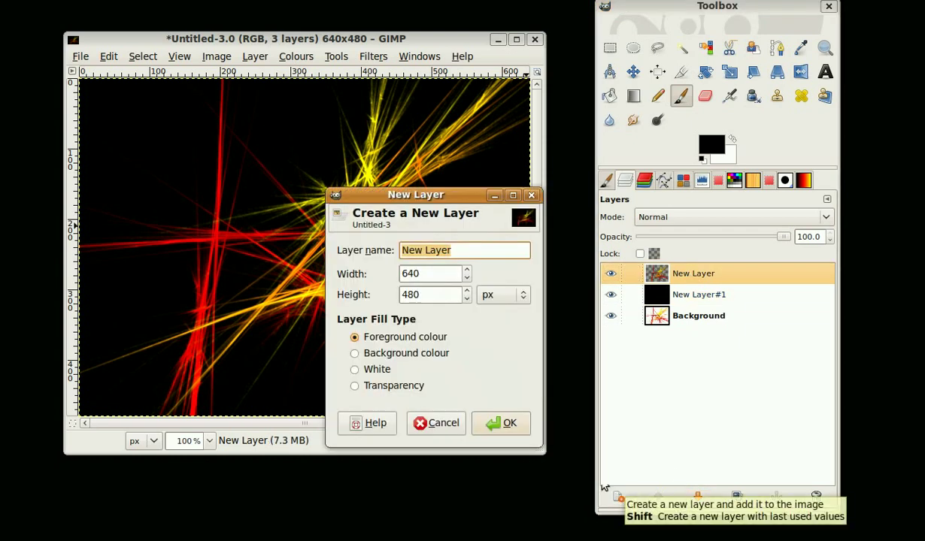
left_click(356, 370)
left_click(500, 425)
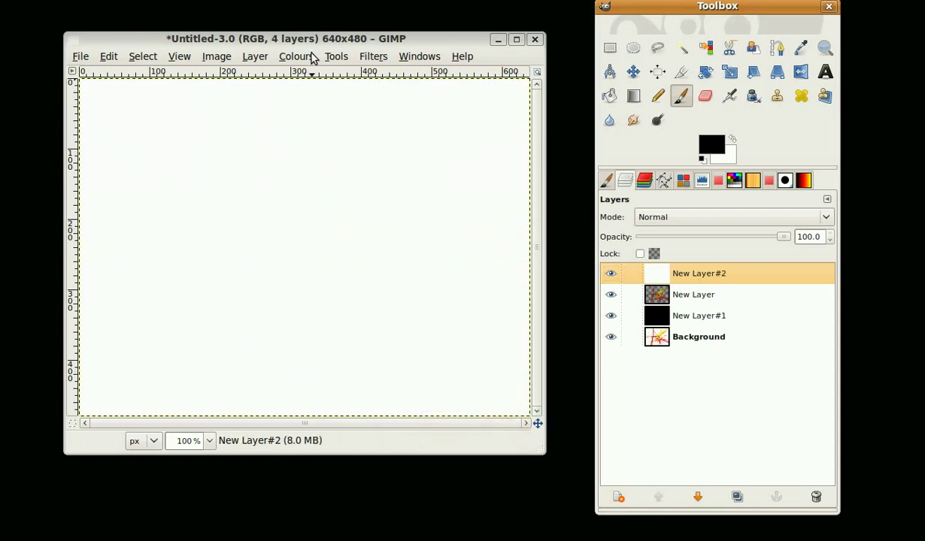
- Open the Render > Nature > Flame filter and its Edit Flame editor
left_click(336, 57)
mouse_move(370, 59)
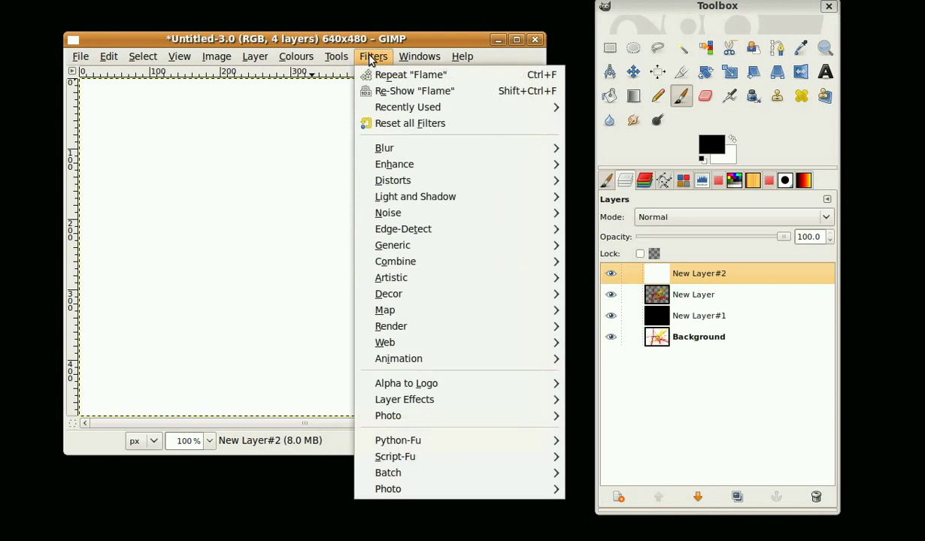
mouse_move(390, 333)
mouse_move(640, 345)
left_click(718, 342)
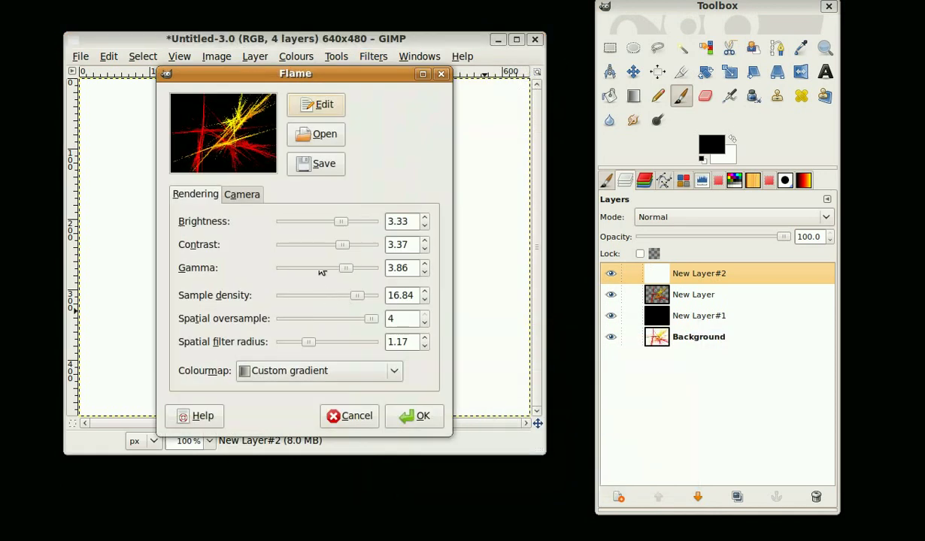
left_click(321, 108)
- Try the Diamond, Horseshoe and Sinusoidal variations, then accept Spherical
left_click(408, 398)
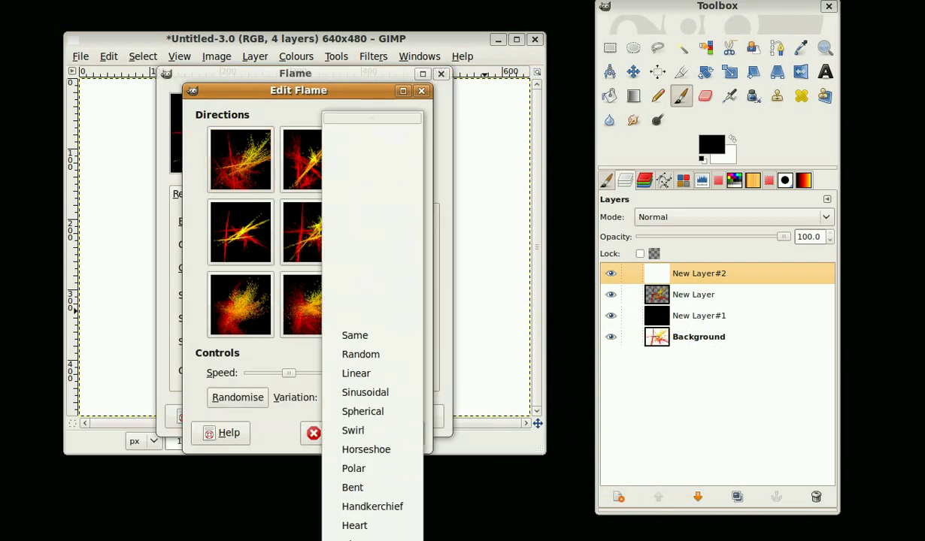
left_click(368, 530)
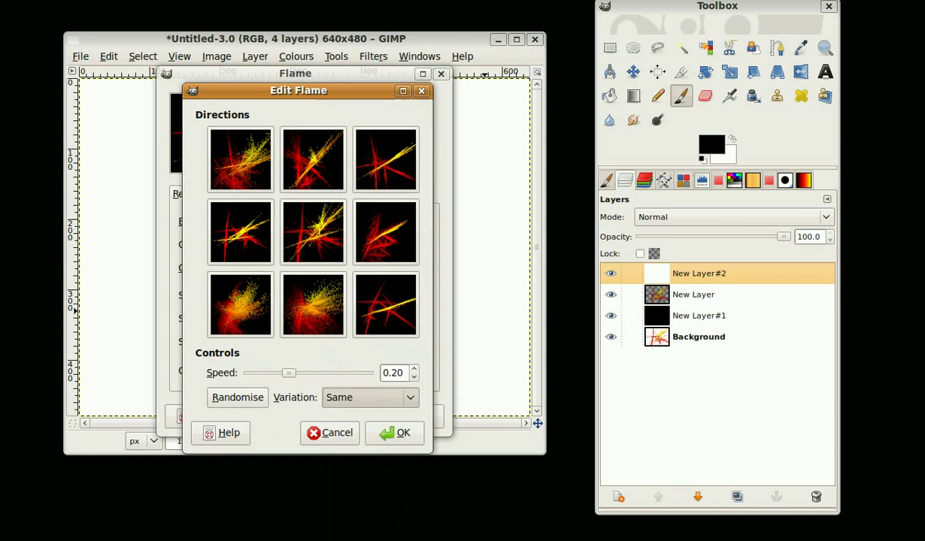
left_click(409, 399)
left_click(401, 258)
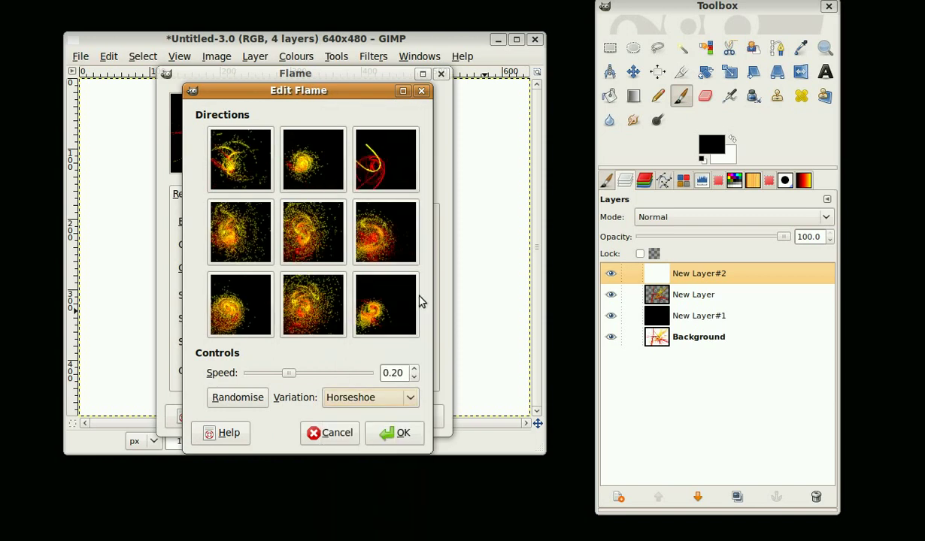
left_click(412, 396)
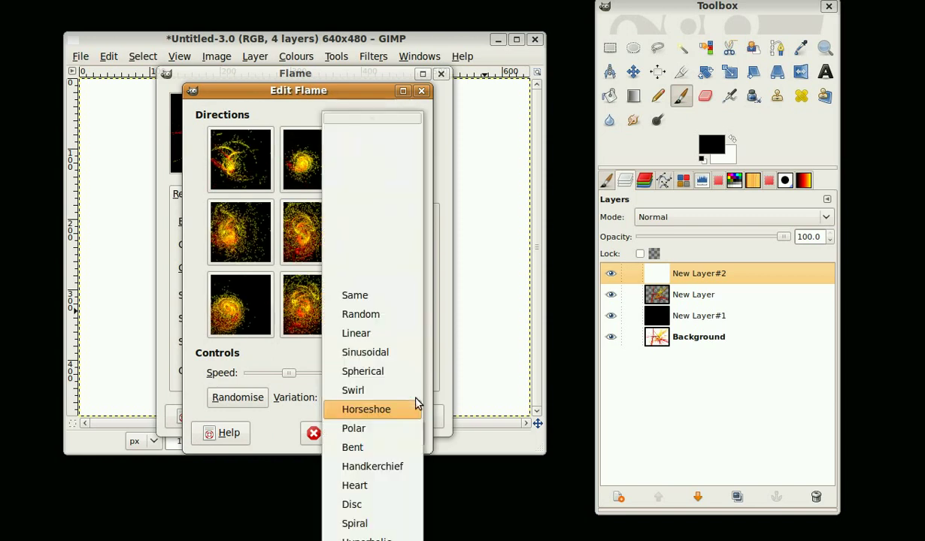
left_click(396, 354)
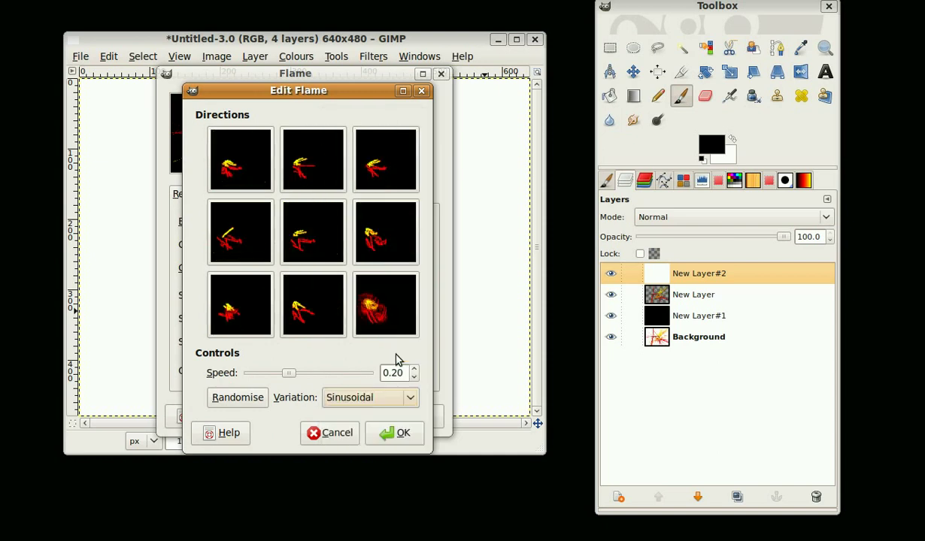
left_click(411, 400)
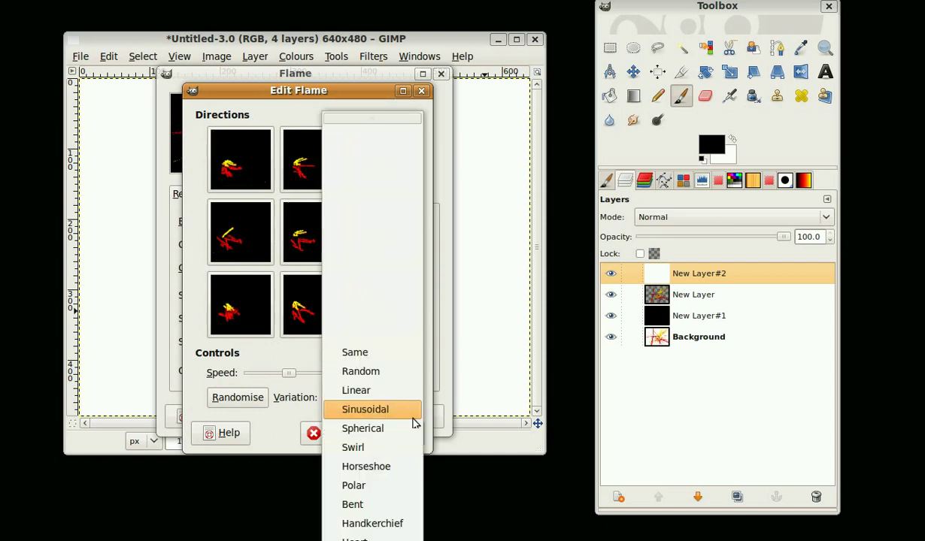
left_click(413, 427)
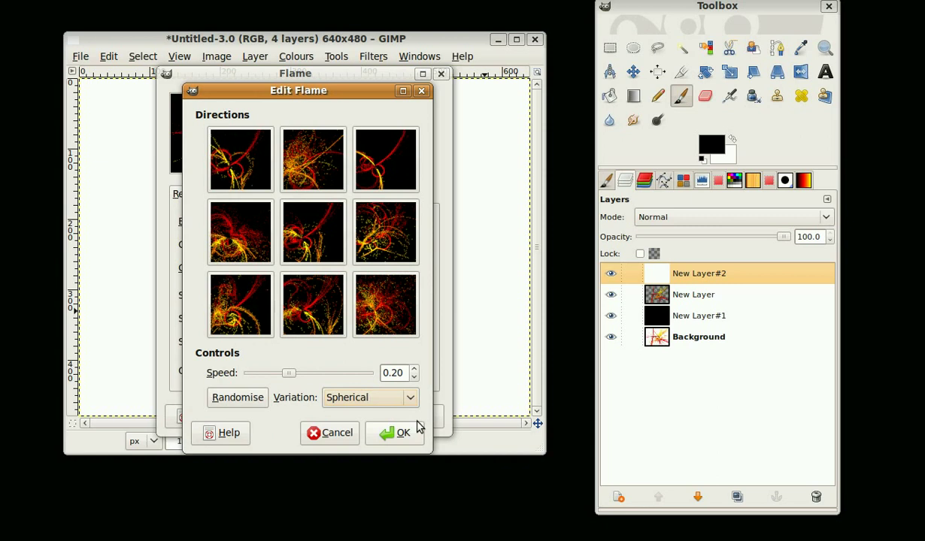
left_click(405, 434)
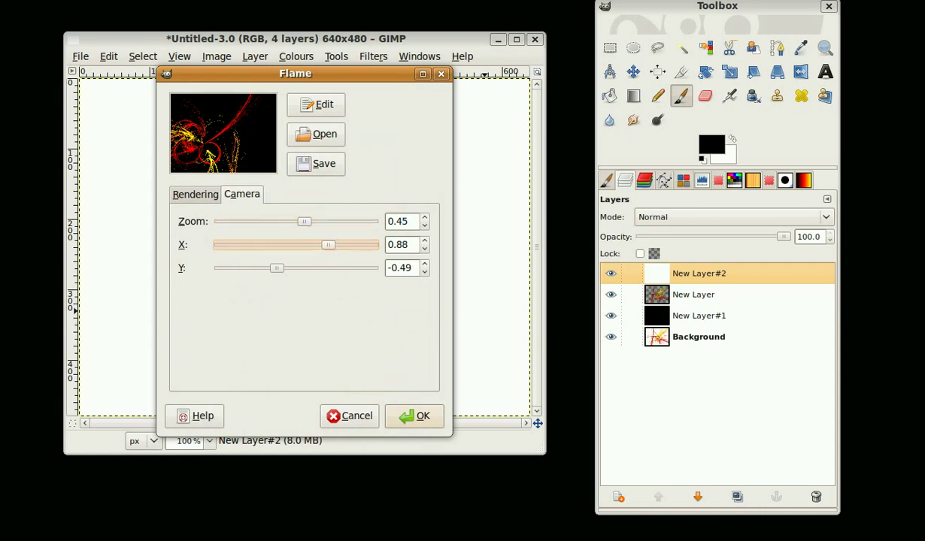
- Move the flame camera to X -0.58 and Y -0.09
mouse_move(278, 254)
left_mouse_down()
mouse_move(286, 241)
mouse_move(274, 268)
mouse_move(289, 266)
left_mouse_up()
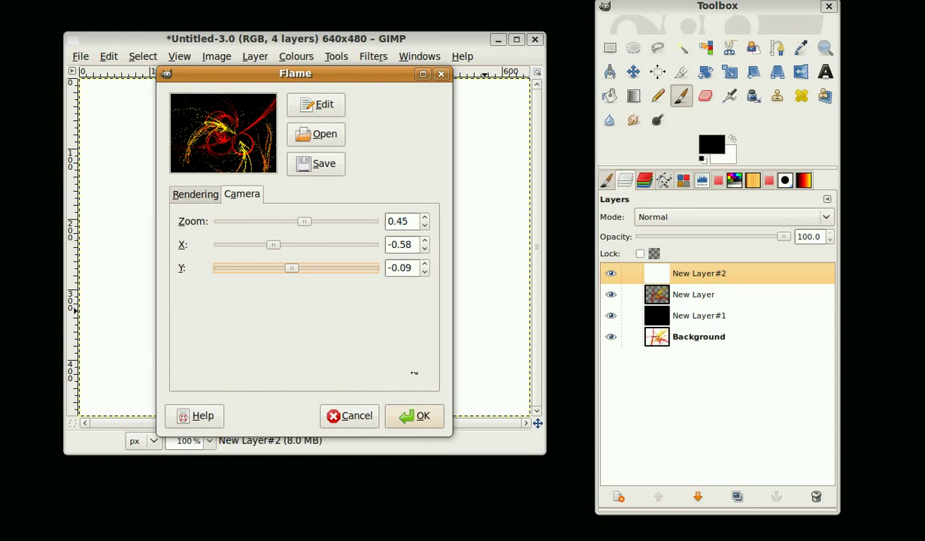
left_click(213, 193)
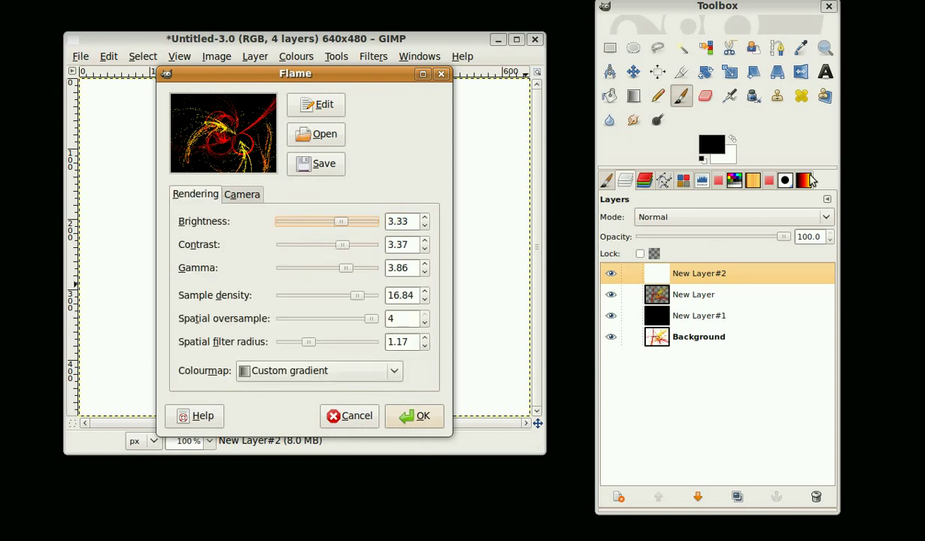
- Make Romanian flag smooth the active gradient and set the flame colourmap to Custom gradient
left_click(801, 182)
scroll(735, 304, "down", 5)
scroll(735, 303, "down", 4)
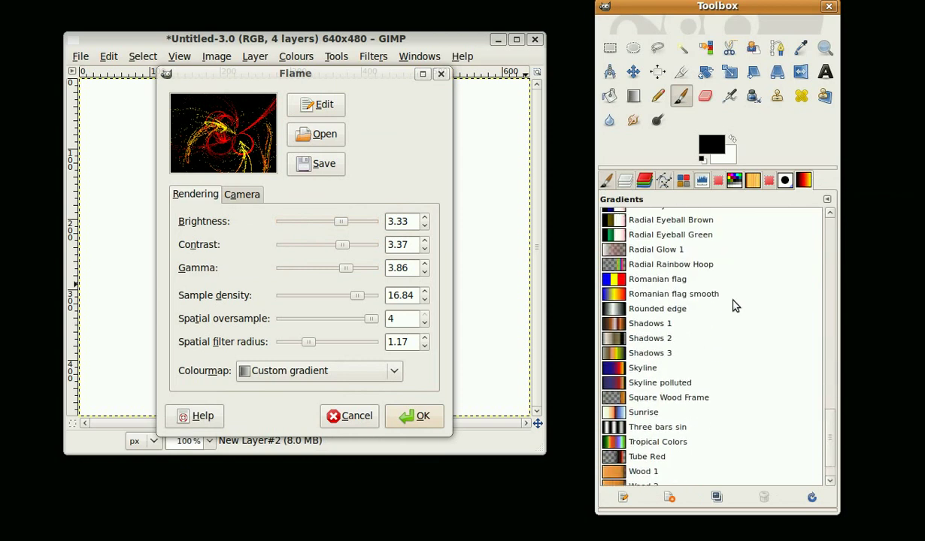
left_click(658, 294)
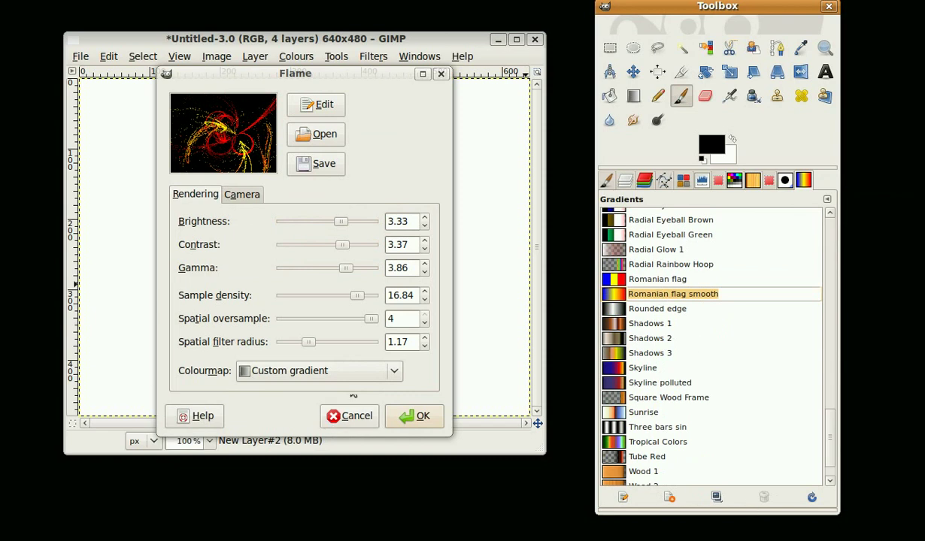
left_click(369, 374)
left_click(387, 388)
left_click(389, 374)
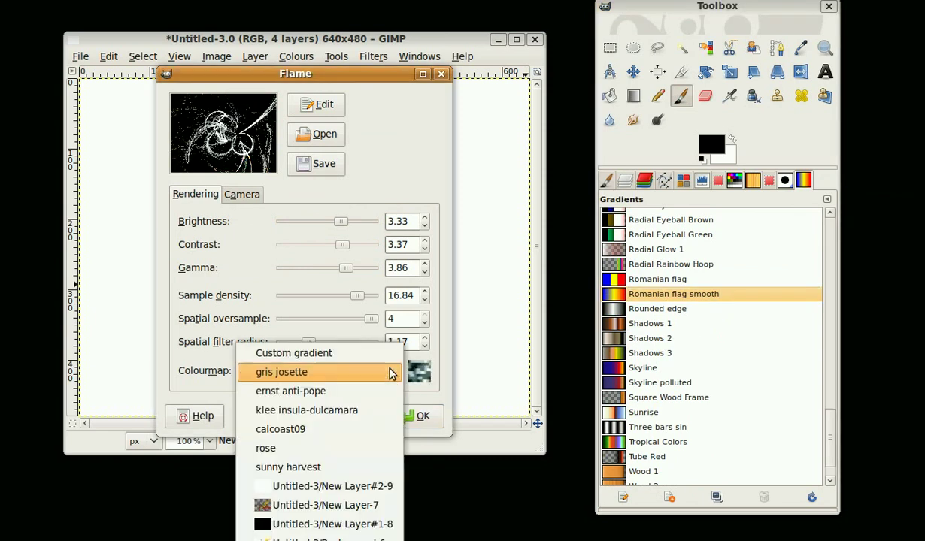
left_click(389, 359)
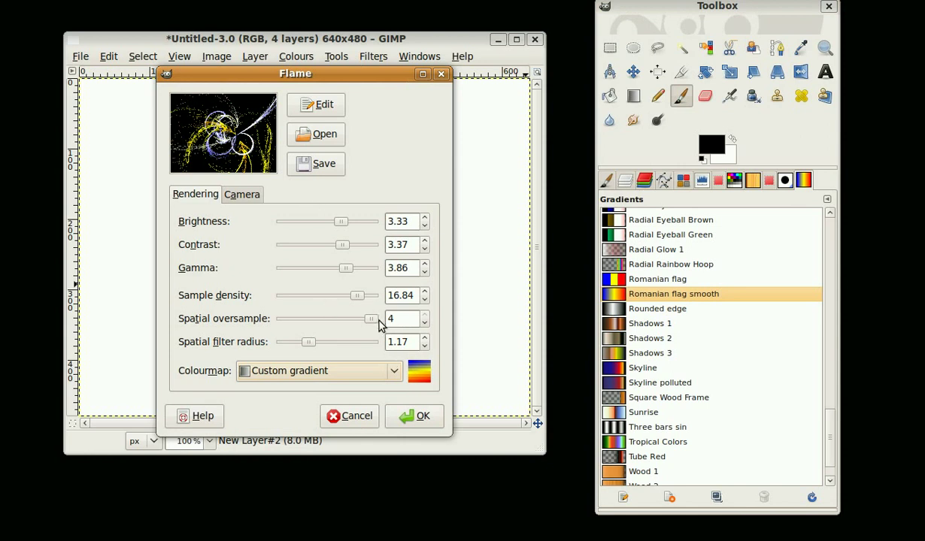
- Render the flame with oversample 2, gamma 1.44 and filter radius 3.11
left_click_drag(371, 319, 301, 321)
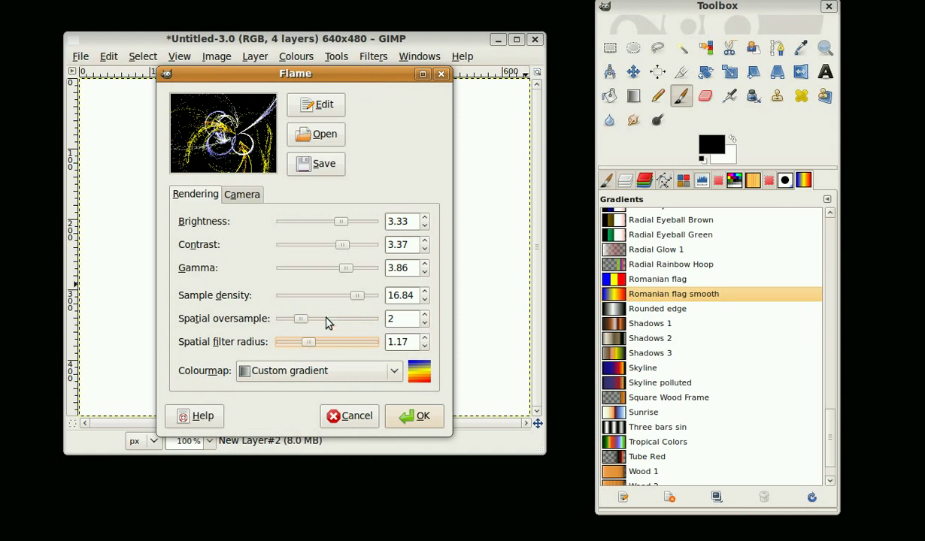
left_click_drag(346, 268, 293, 270)
left_click_drag(314, 345, 351, 344)
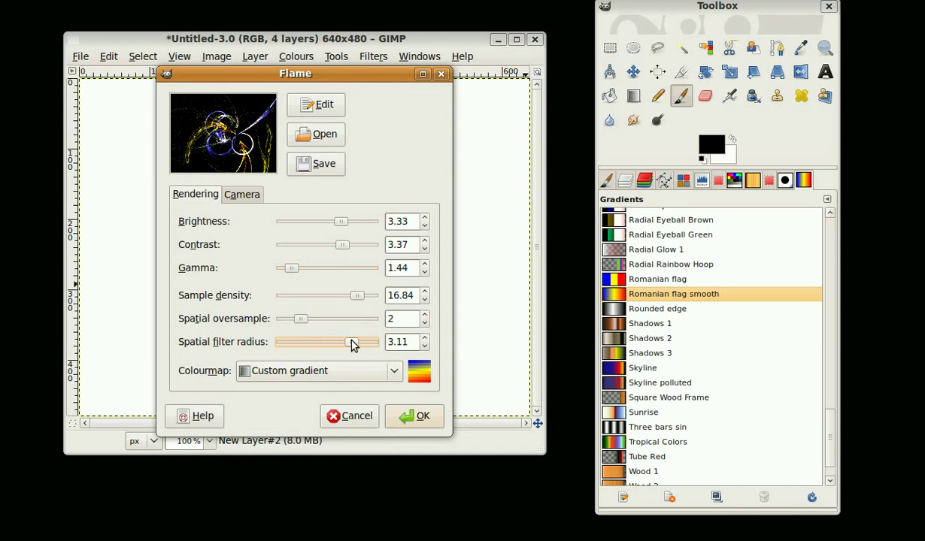
left_click(412, 415)
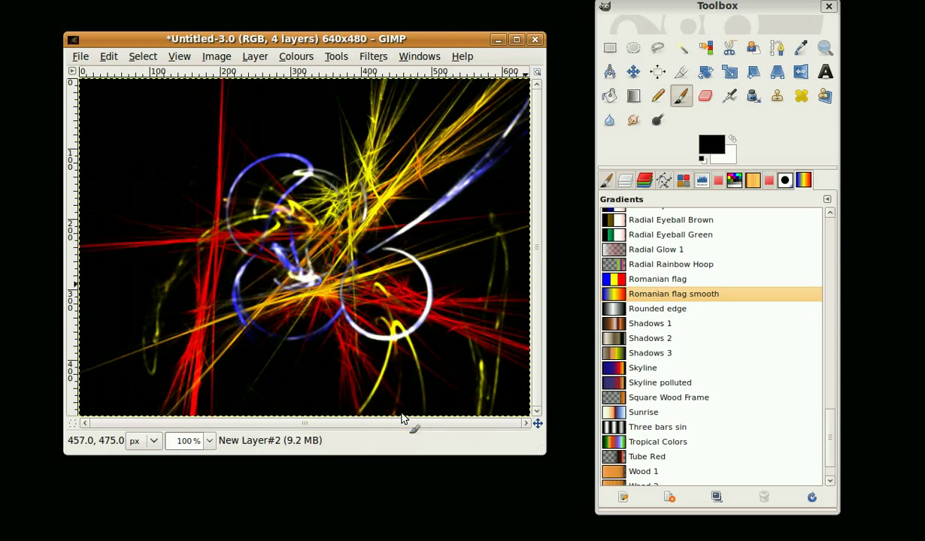
- Hide the red-and-yellow New Layer in the Layers list
left_click(626, 180)
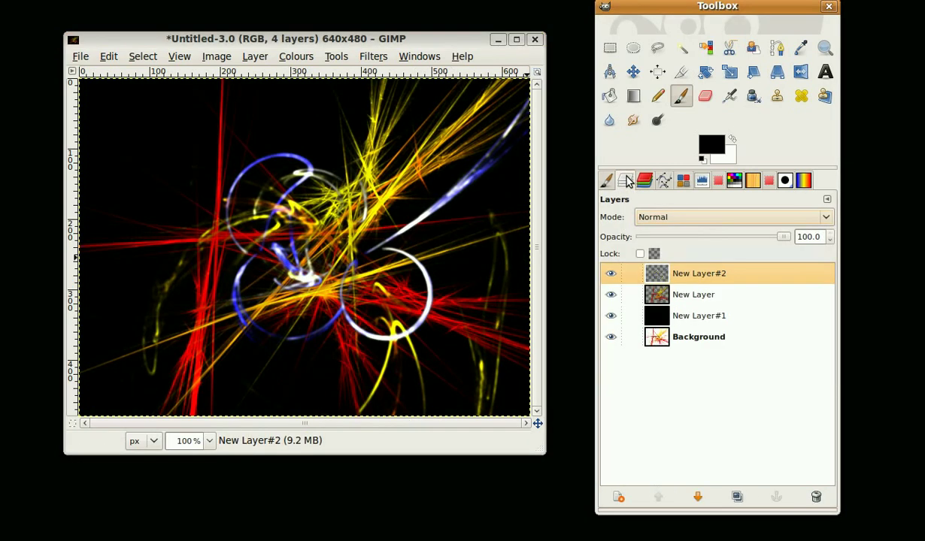
left_click(611, 295)
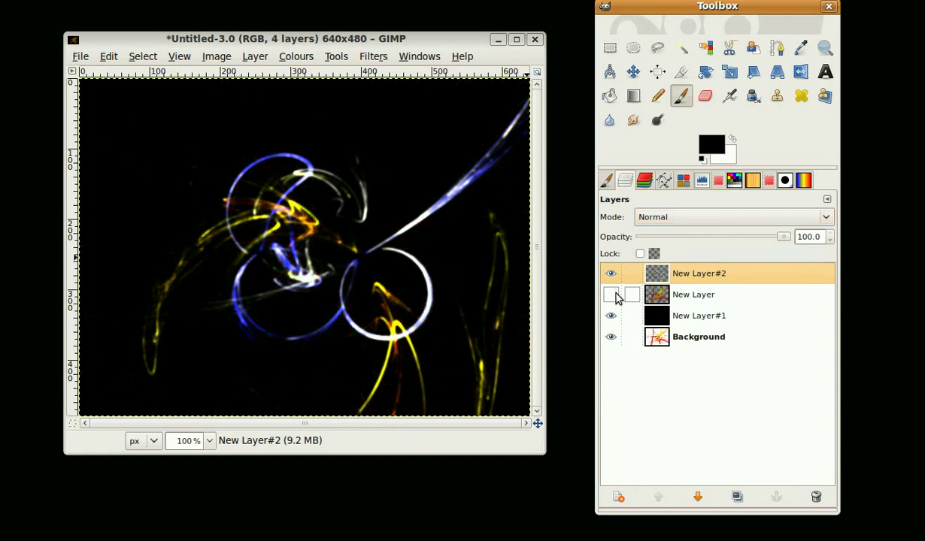